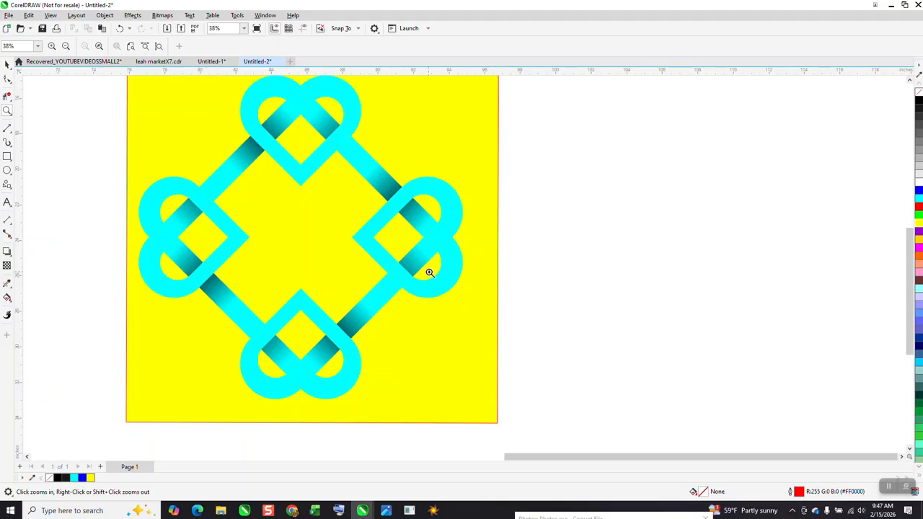
scroll(569, 311, "down", 4)
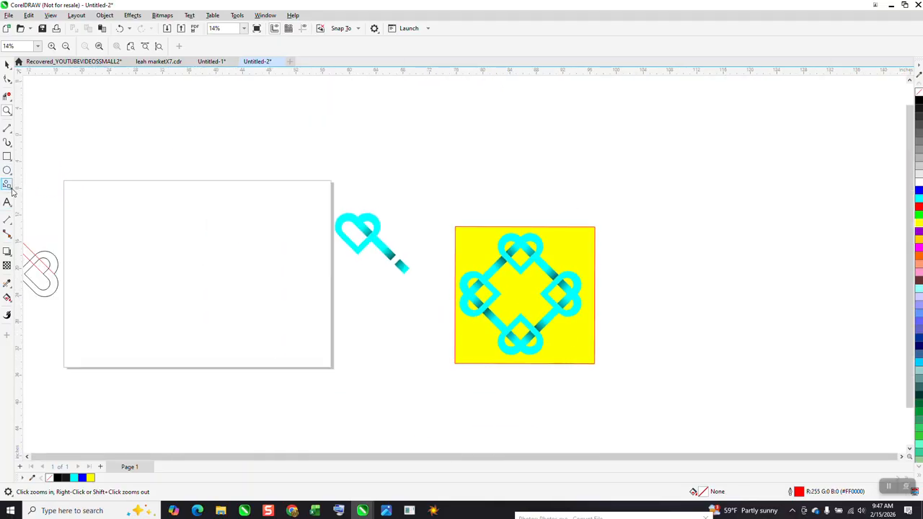
left_click(10, 189)
left_click(40, 217)
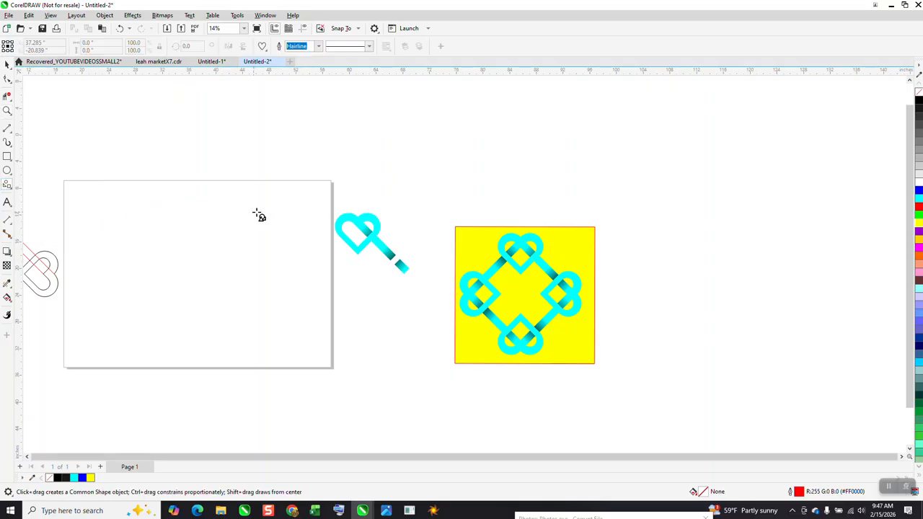
left_click_drag(264, 208, 173, 299)
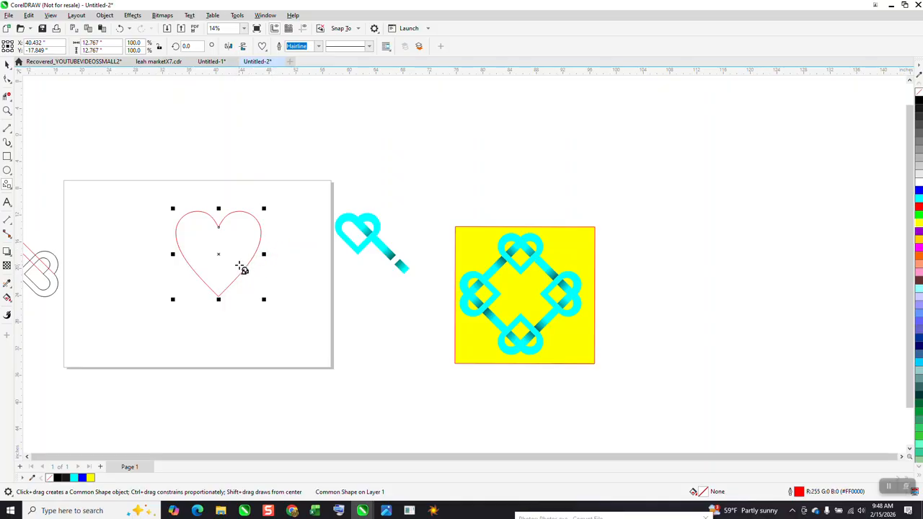
key("Delete")
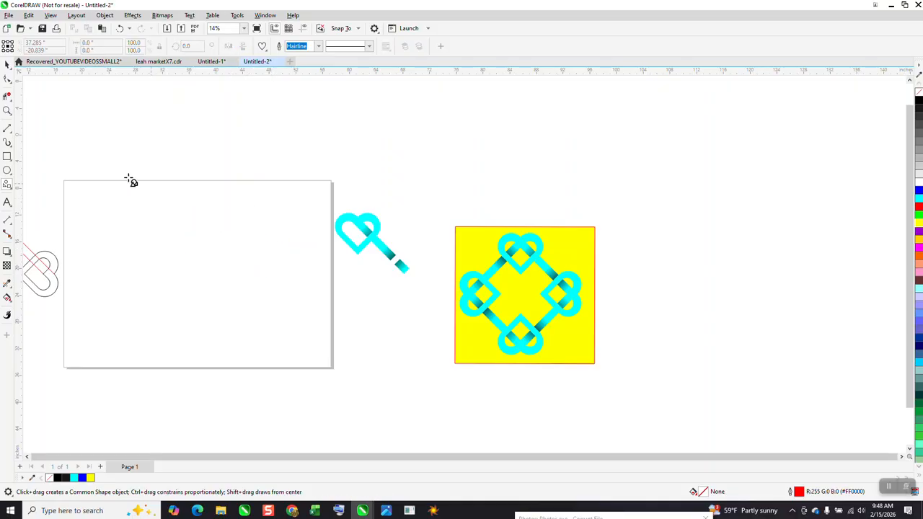
Draw an upright rectangle about 7.6 by 14.5 inches on the page and round all its corners to a 4-inch radius.
left_click(7, 156)
left_click_drag(167, 227, 220, 324)
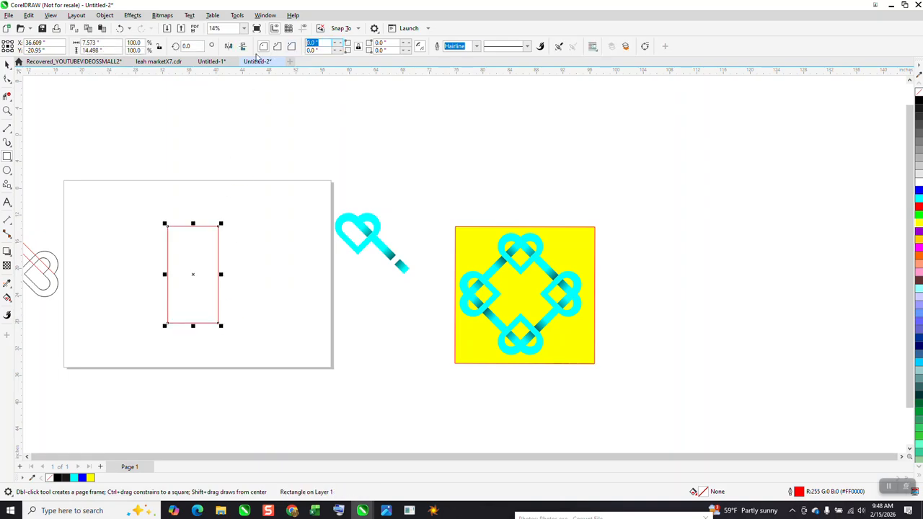
type("2")
key("Return")
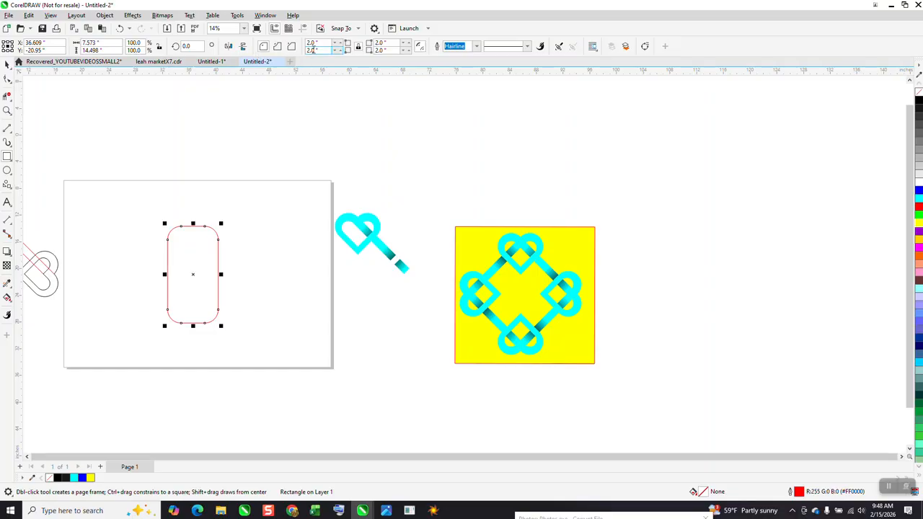
left_click_drag(319, 43, 245, 46)
key("Return")
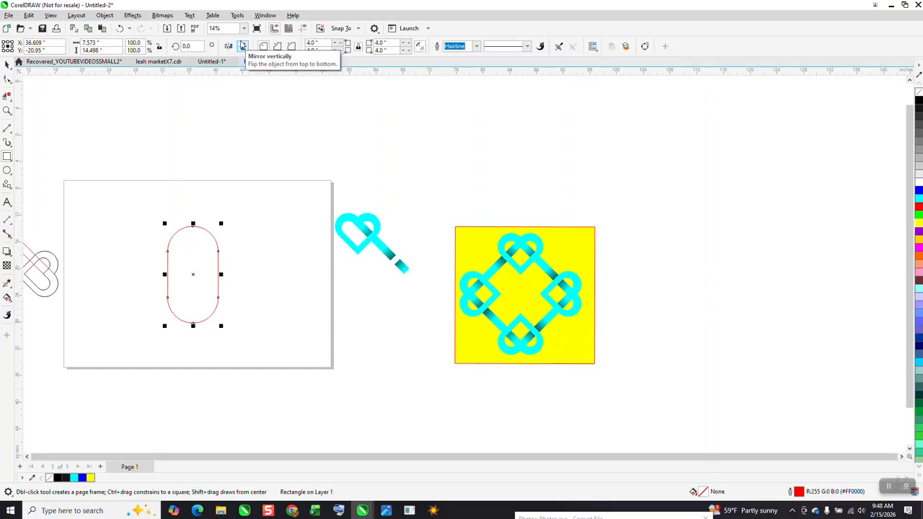
Center the rounded rectangle on the page and place a duplicate 18 inches to its right.
left_click(8, 64)
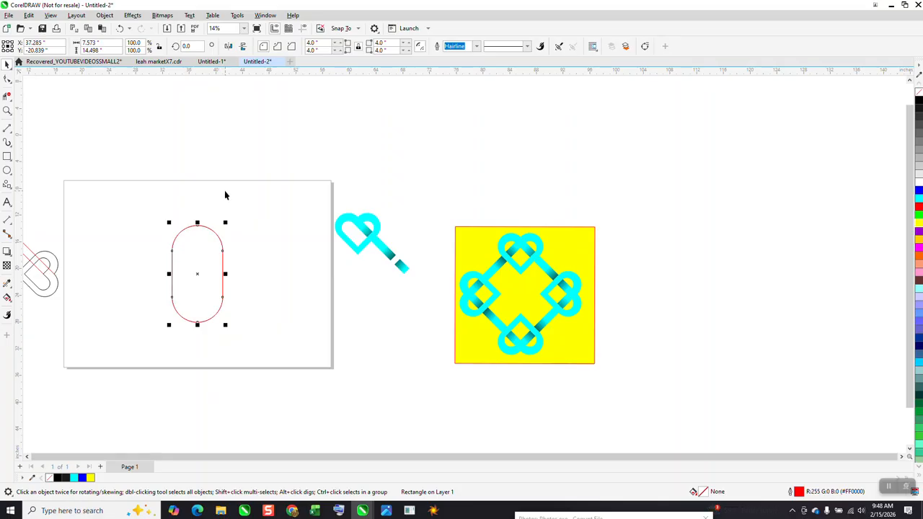
key("plus")
key("Right")
key("Right")
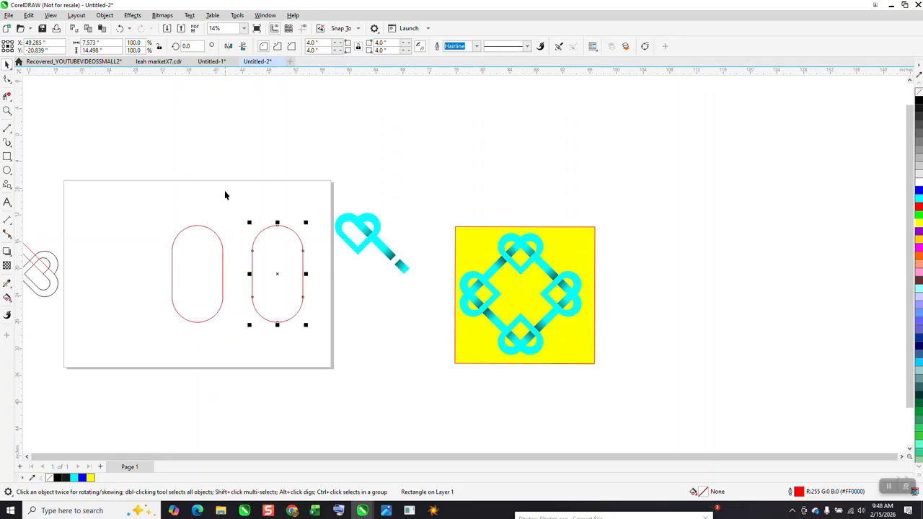
key("Right")
Try a one-step inside contour with a 1.0-inch offset on the original rounded rectangle, and undo it.
left_click(207, 237)
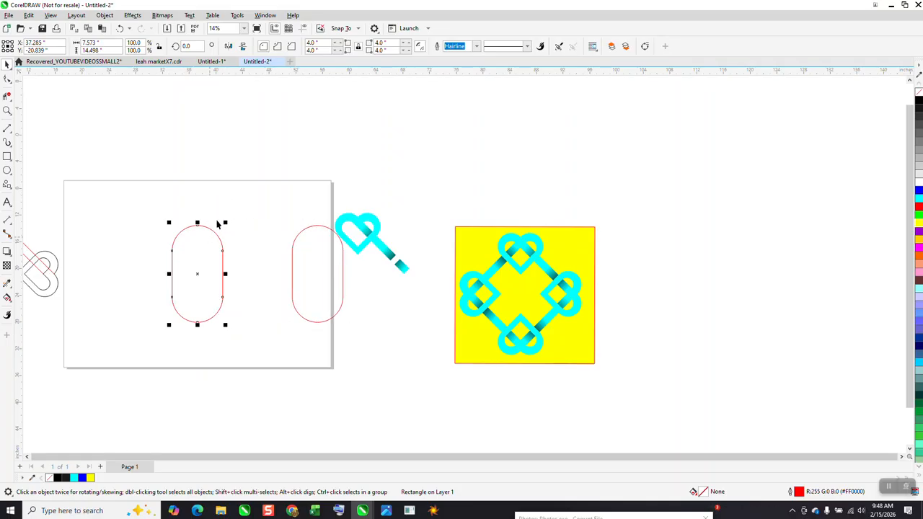
left_click(107, 19)
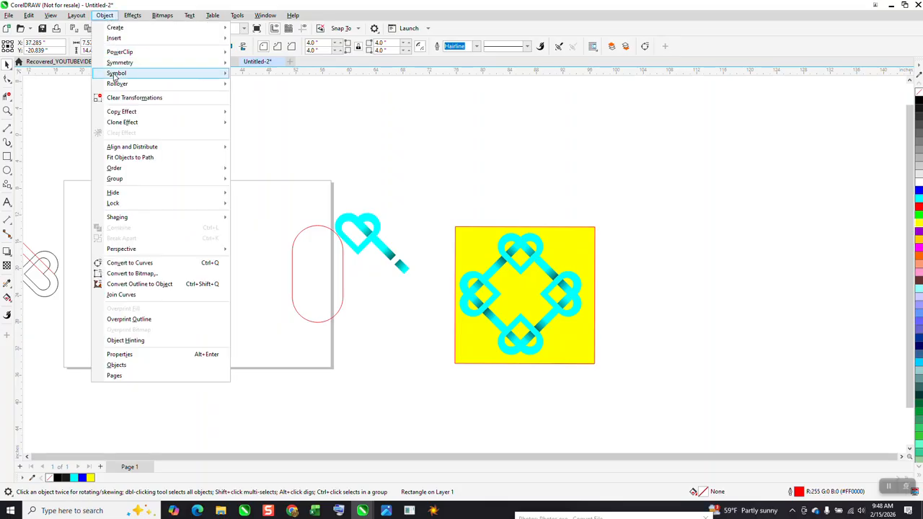
mouse_move(132, 20)
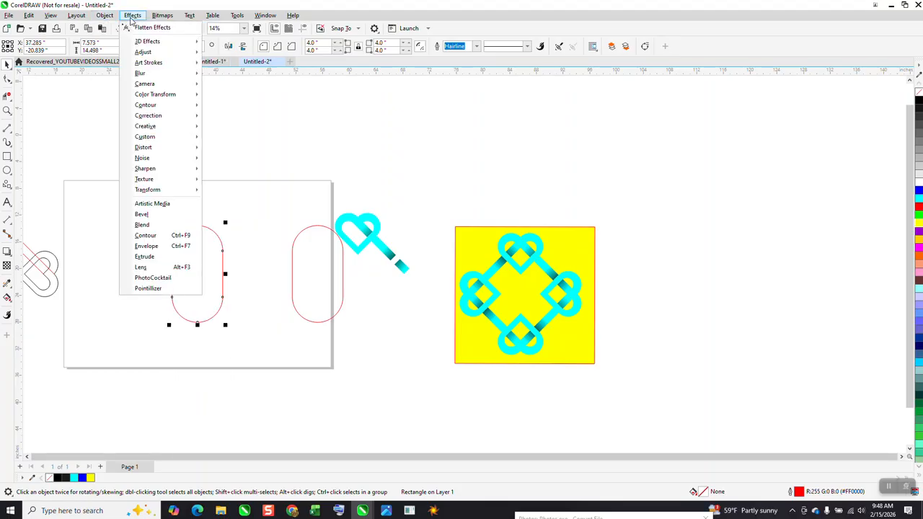
left_click(145, 236)
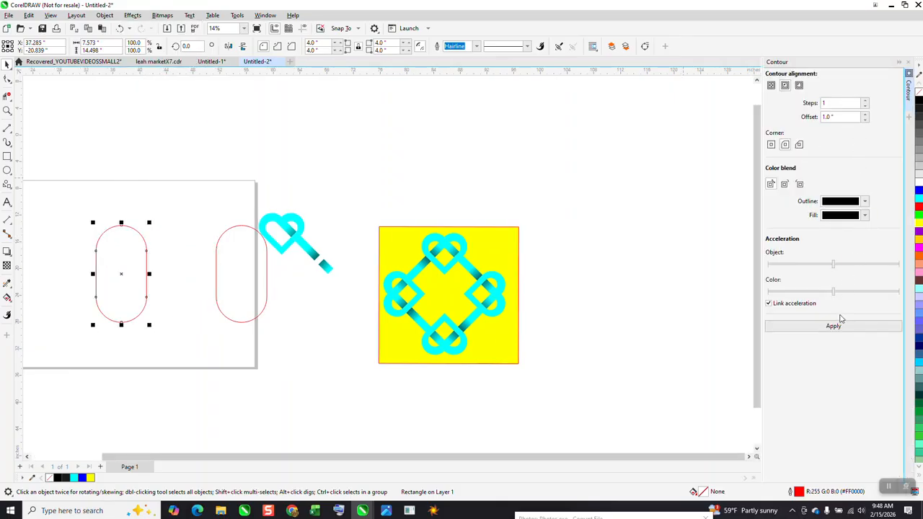
left_click(838, 326)
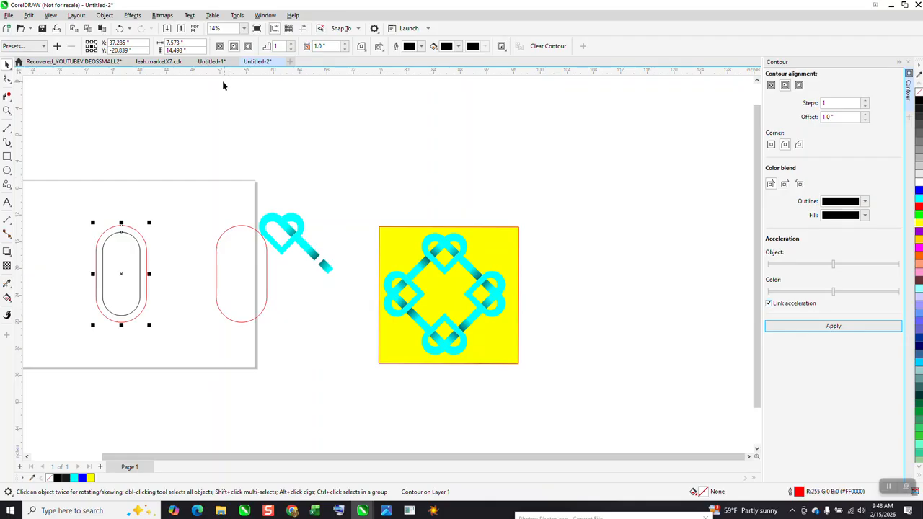
left_click(121, 29)
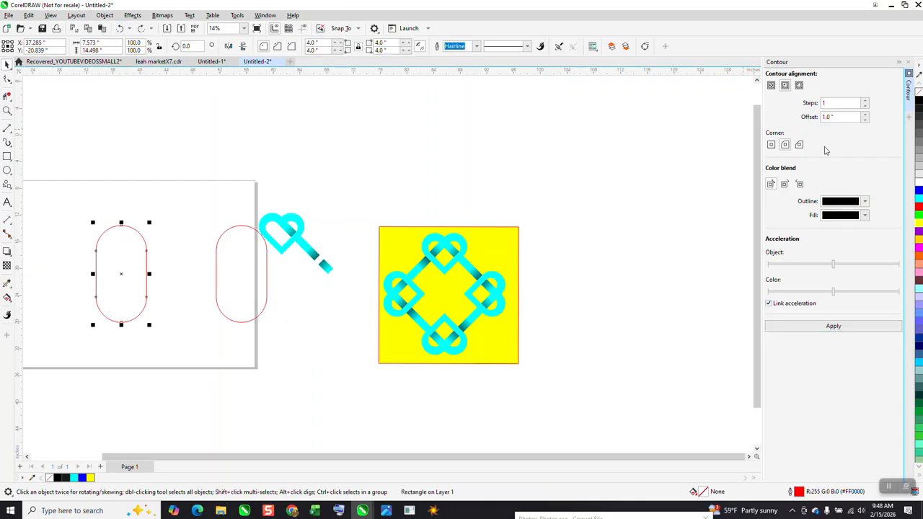
Apply a one-step inside contour with a 1.5-inch offset to the original rounded rectangle and break the contour apart.
double_click(837, 116)
type("1.5")
left_click(843, 328)
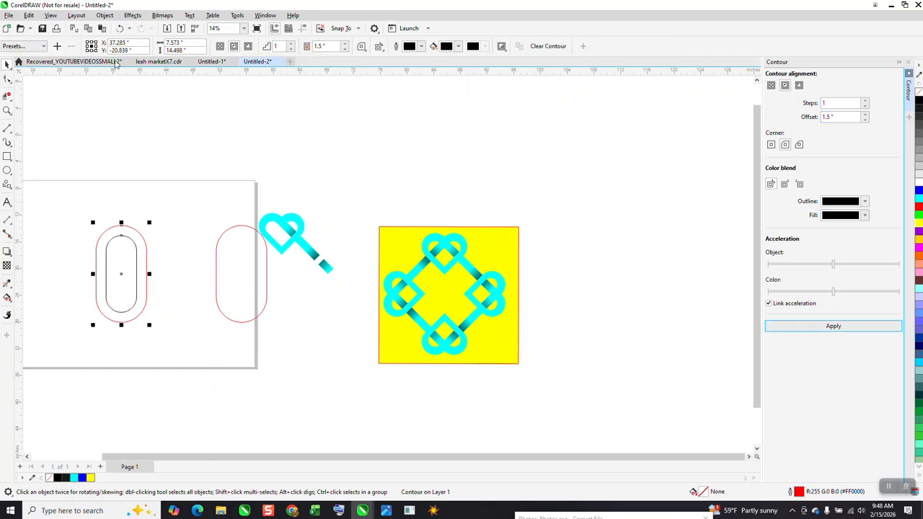
left_click(105, 15)
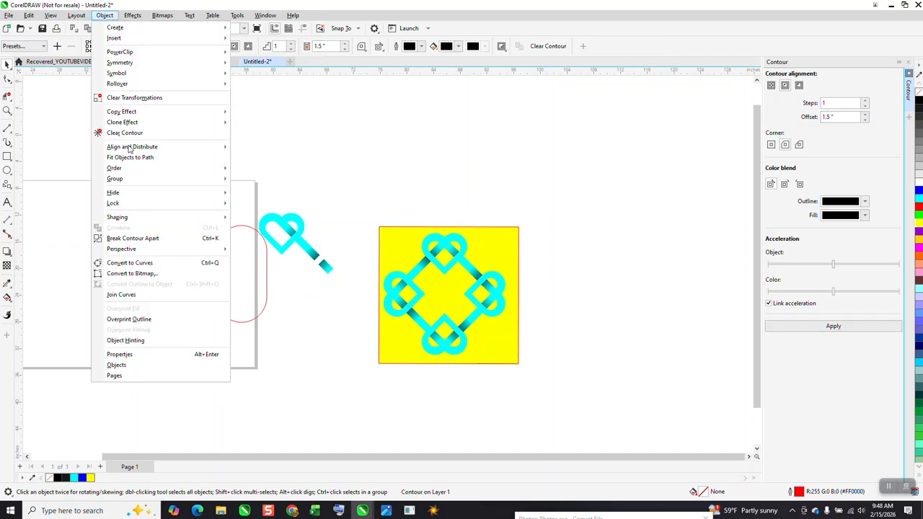
left_click(144, 239)
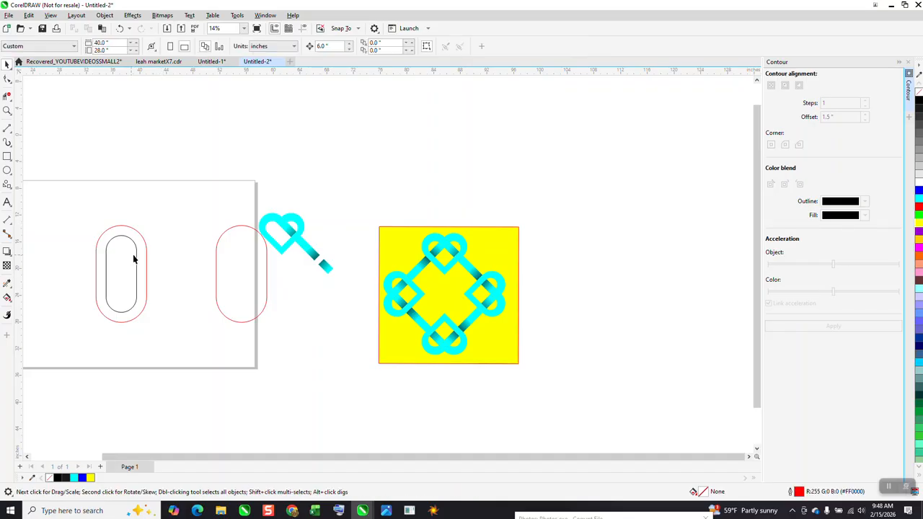
Move the spare rounded rectangle above the yellow square and shift the inner contour shape 12 inches to the right.
left_click_drag(216, 275, 421, 161)
left_click(136, 283)
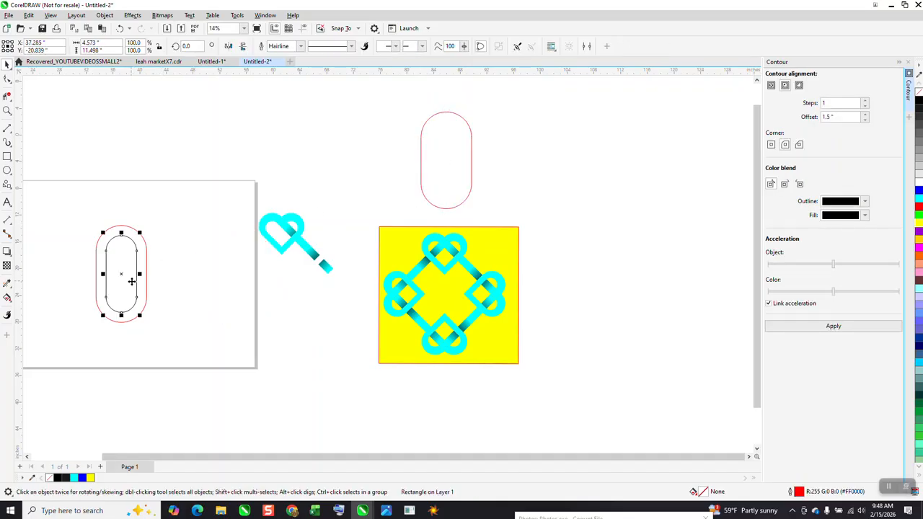
key("Right")
key("Right")
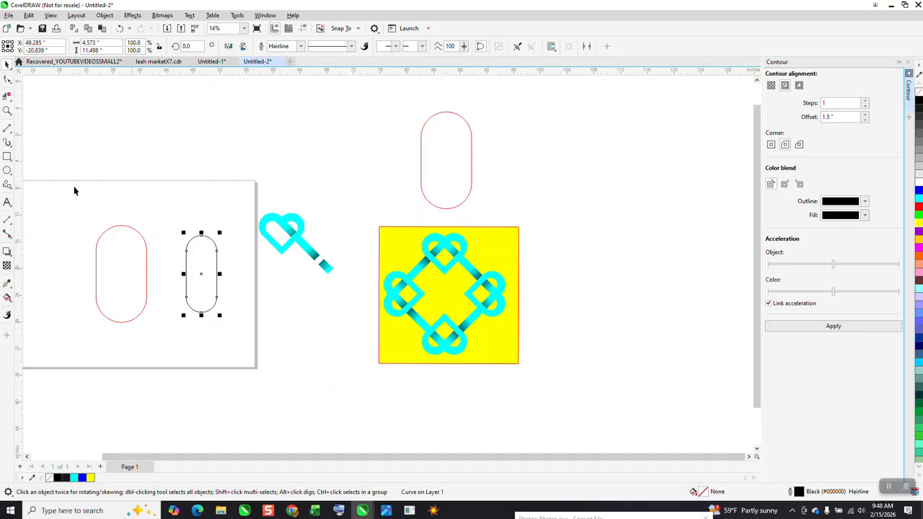
Rotate the small capsule 45 degrees and mirror a duplicate of it horizontally to form a cross.
left_click(192, 47)
type("45")
key("Return")
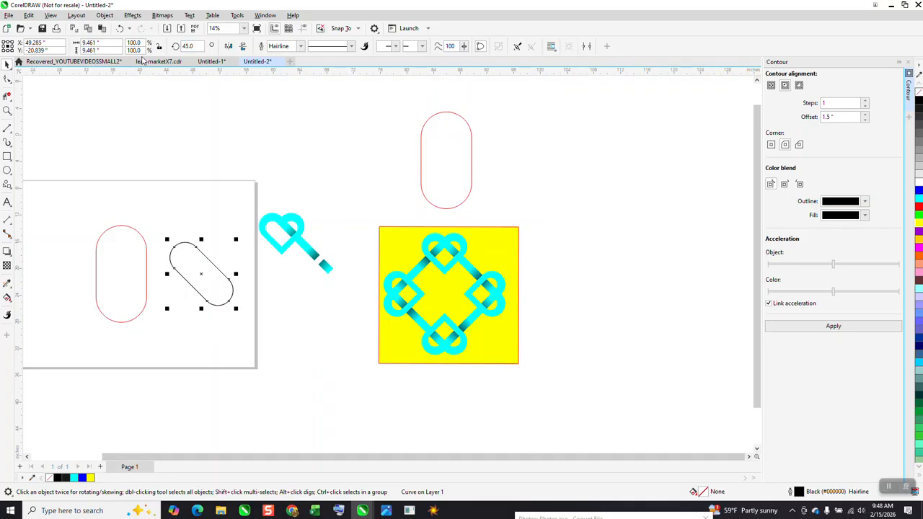
key("KP_Add")
left_click(227, 46)
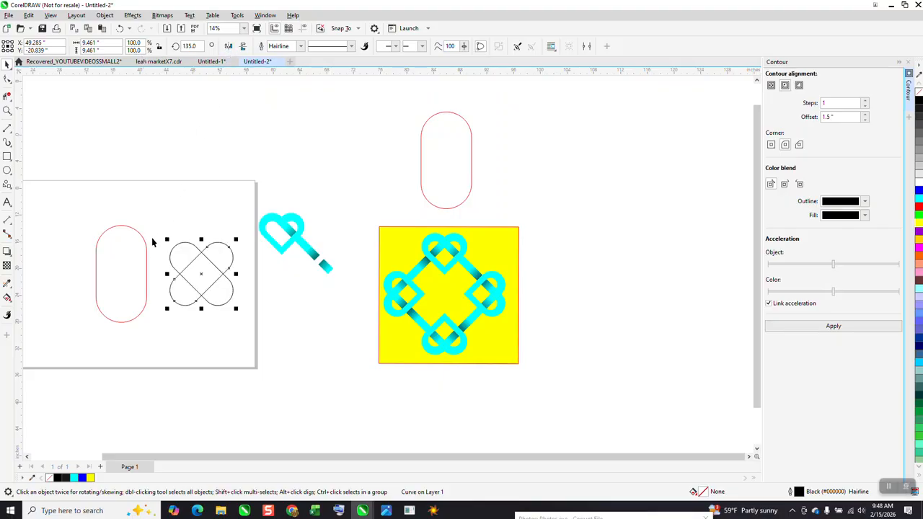
Rotate the large red capsule 45 degrees and mirror a duplicate of it horizontally to form a cross.
left_click(146, 253)
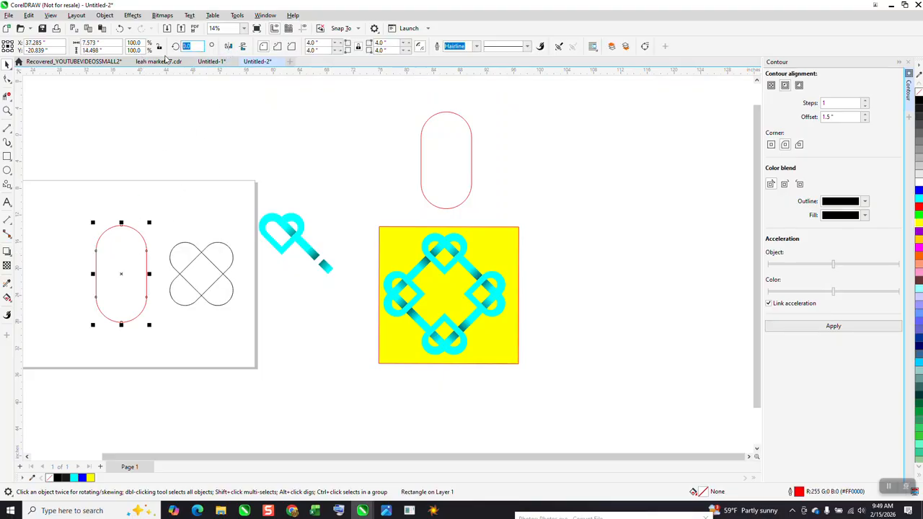
key("Return")
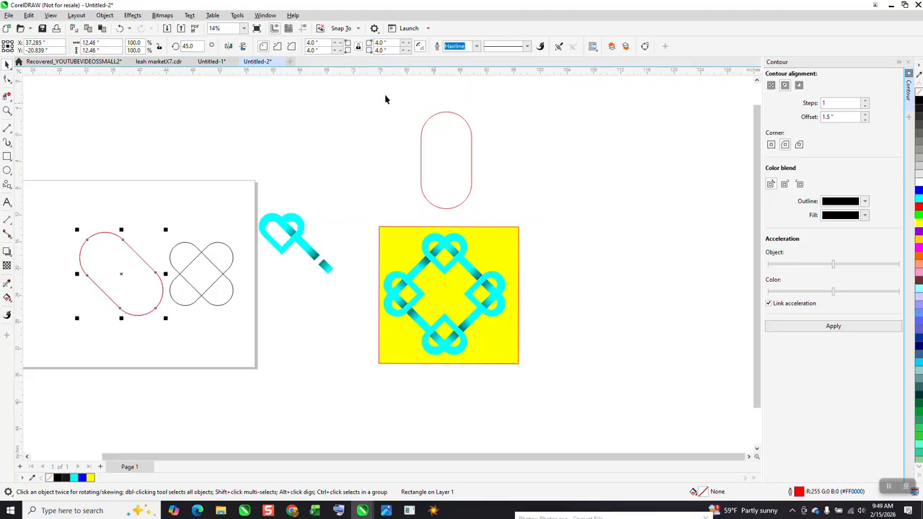
left_click(228, 46)
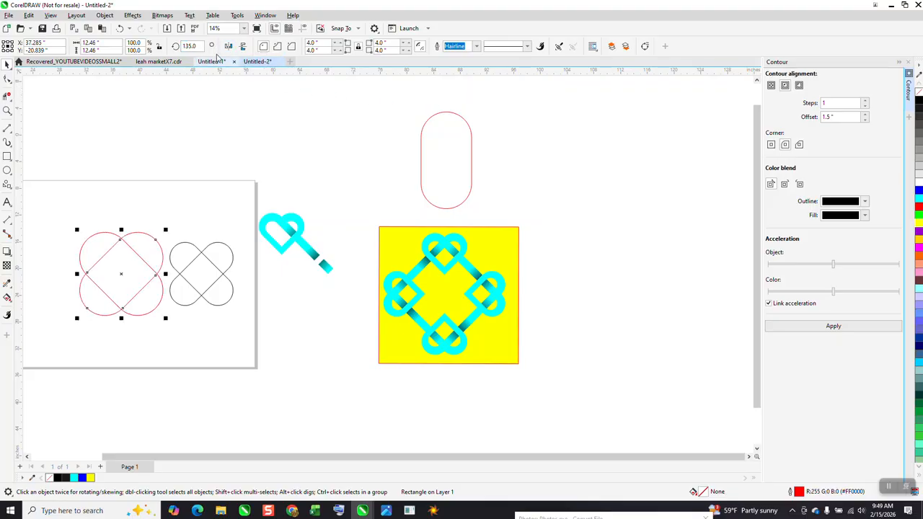
Delete the two upper crossing segments inside both capsule crosses with Virtual Segment Delete, leaving heart outlines.
left_click(7, 98)
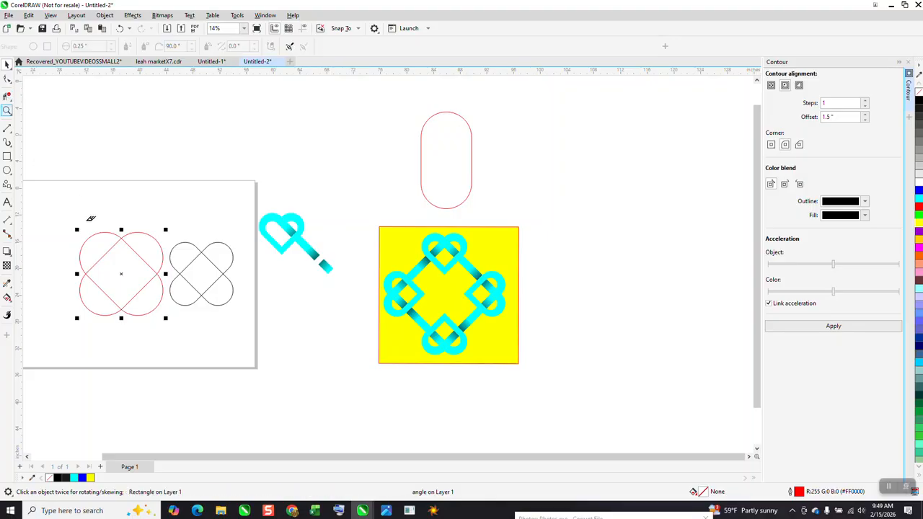
left_click(107, 259)
left_click(140, 255)
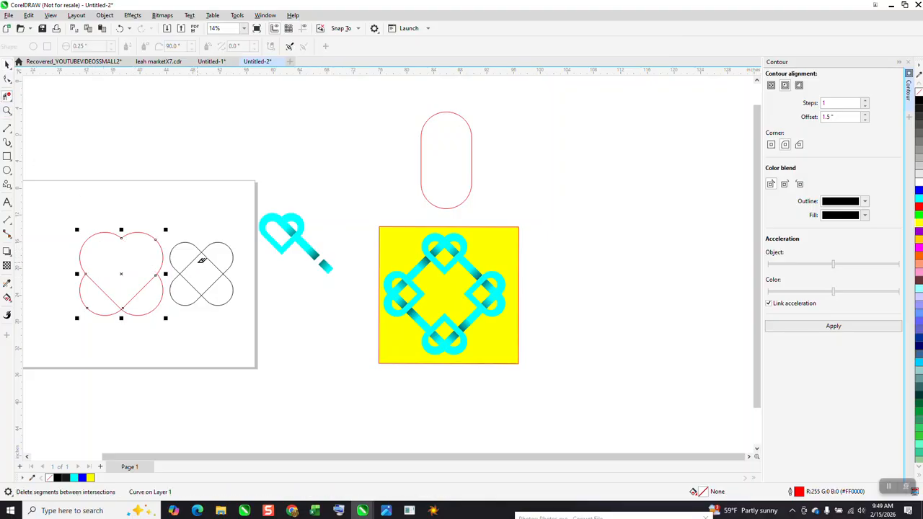
left_click(193, 264)
left_click(212, 263)
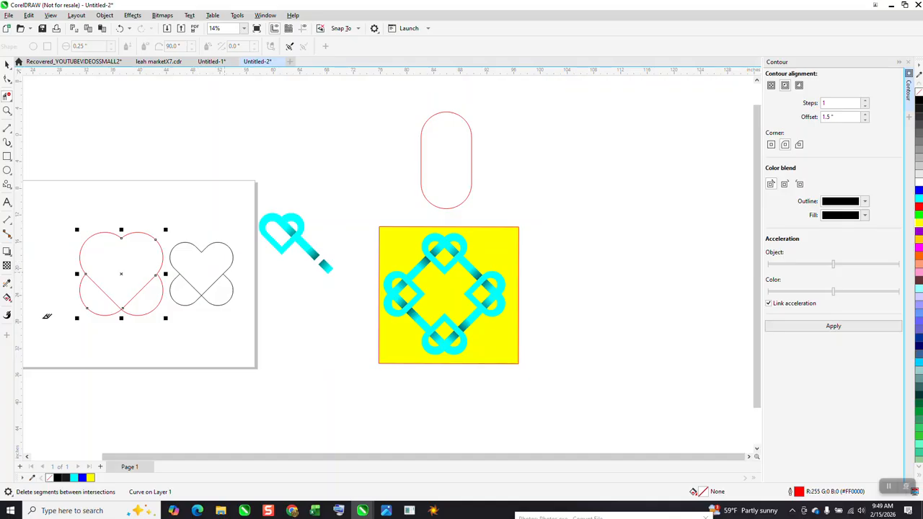
Create cyan hearts from the large and small heart regions with Smart Fill and move each 12 inches up.
left_click(7, 298)
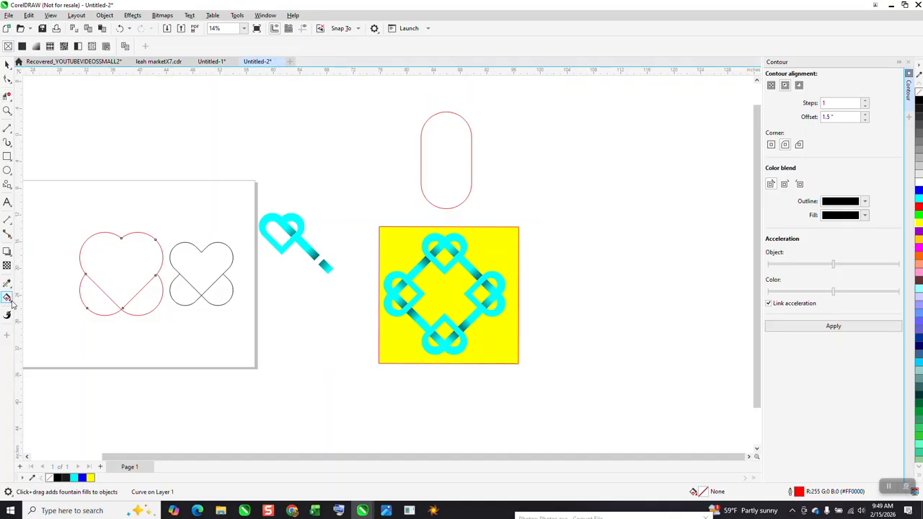
left_click(7, 297)
left_click(28, 308)
left_click(120, 269)
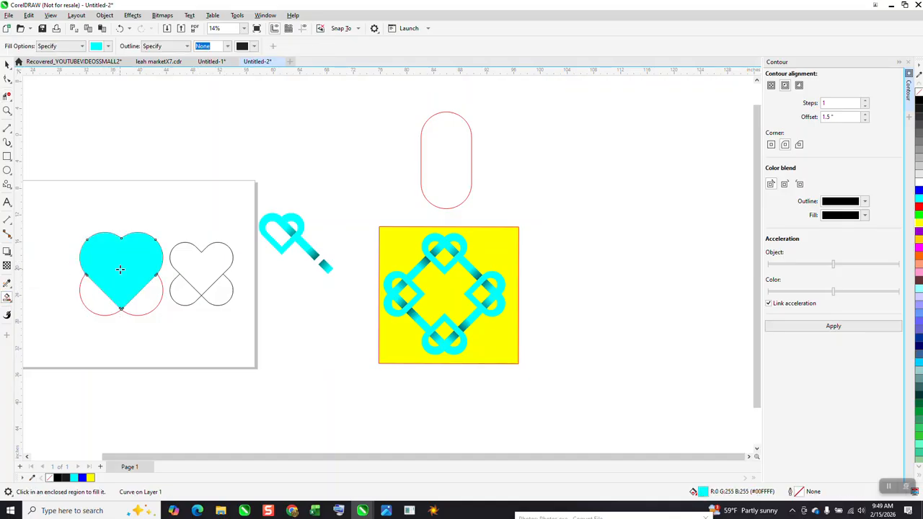
key("Up")
key("Up")
left_click(184, 273)
key("Up")
key("Up")
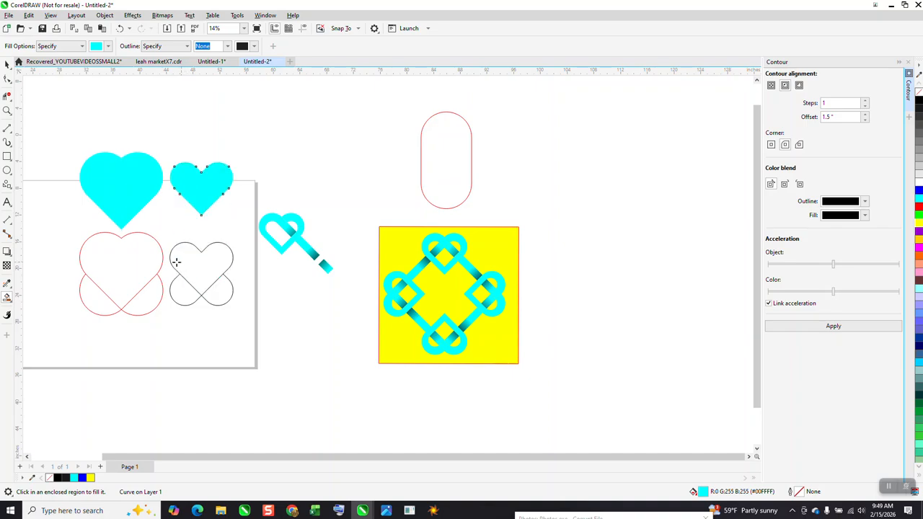
Give both cyan hearts a black hairline outline without fill and place the small heart inside the large one.
left_click(7, 64)
left_click_drag(67, 143, 218, 214)
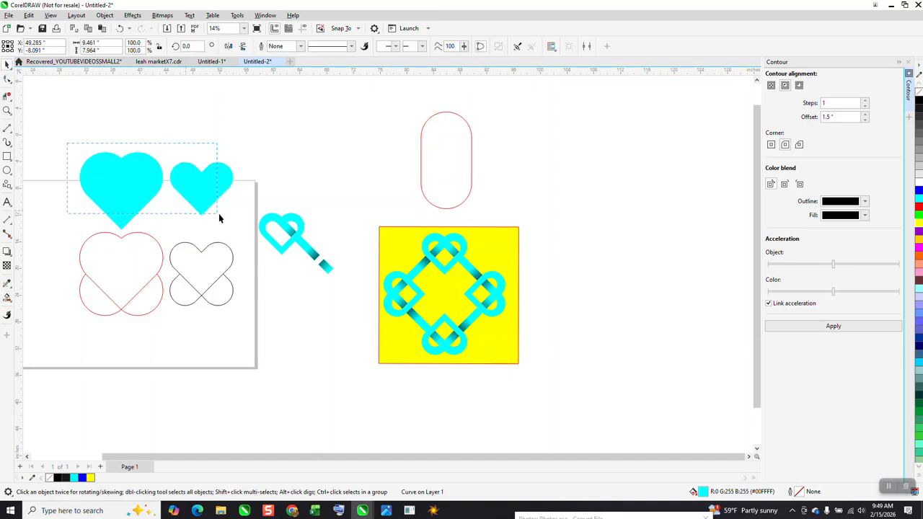
left_click_drag(247, 240, 248, 240)
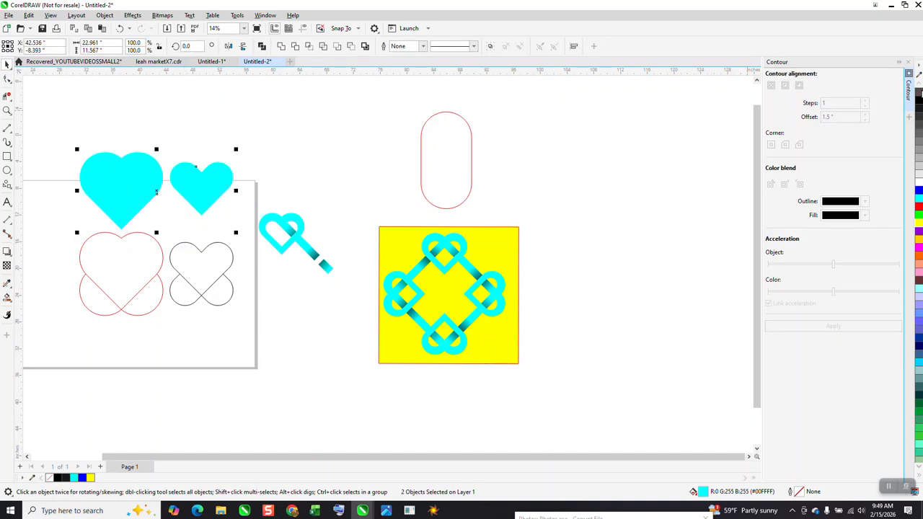
left_click(915, 105)
right_click(915, 106)
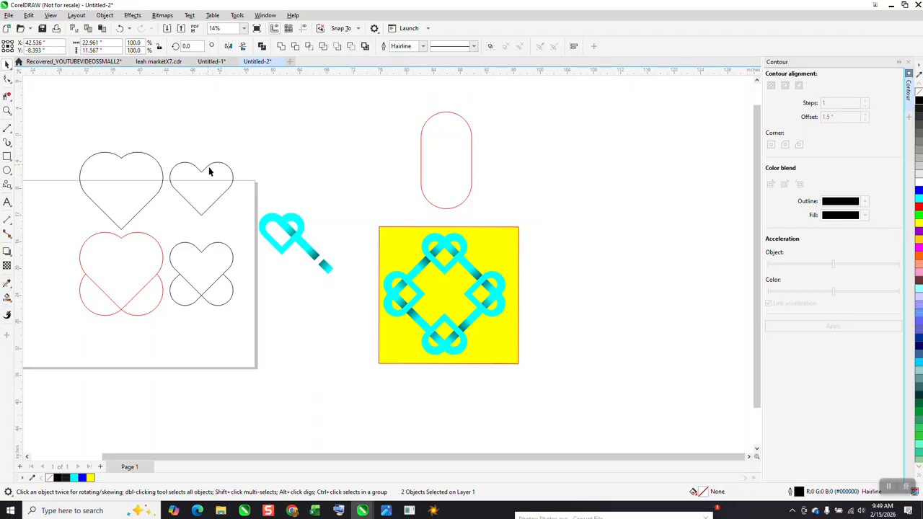
left_click(208, 166)
left_click_drag(193, 179, 113, 179)
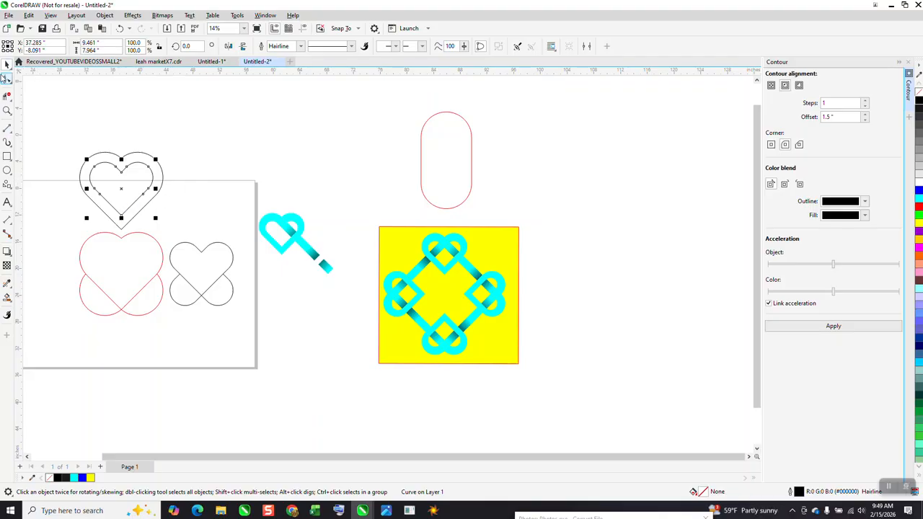
Delete the leftover red and black capsule-cross outlines below the concentric hearts.
left_click_drag(55, 230, 253, 324)
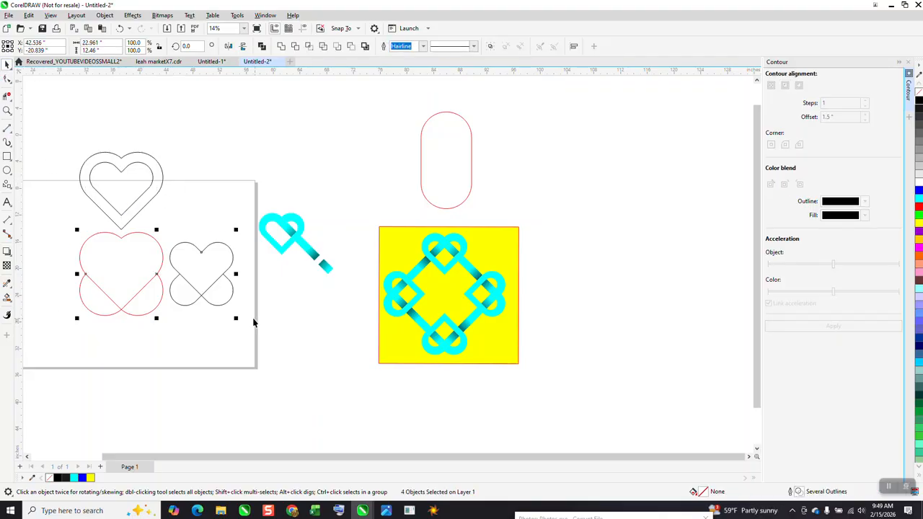
key("Delete")
Move the remaining red capsule beyond the yellow square, rotate it 45 degrees and mirror a duplicate horizontally to form a cross.
left_click_drag(469, 176, 623, 219)
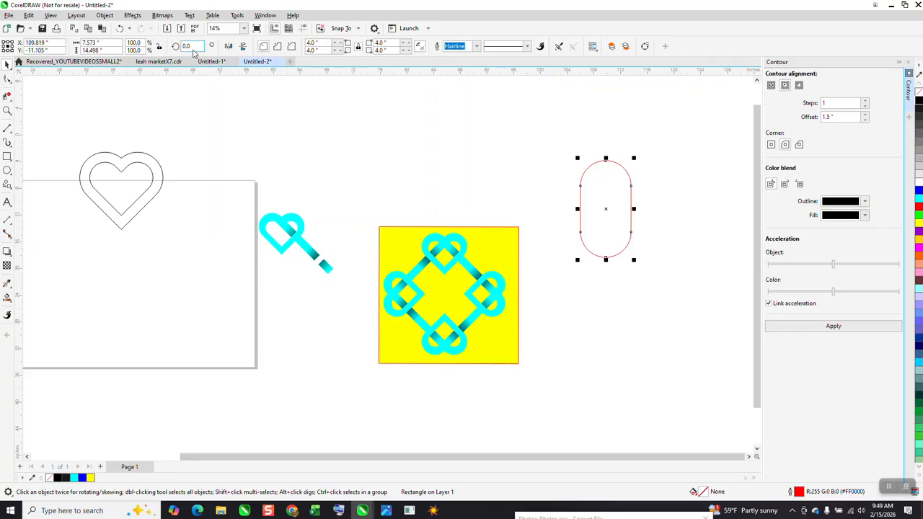
type("45")
key("Return")
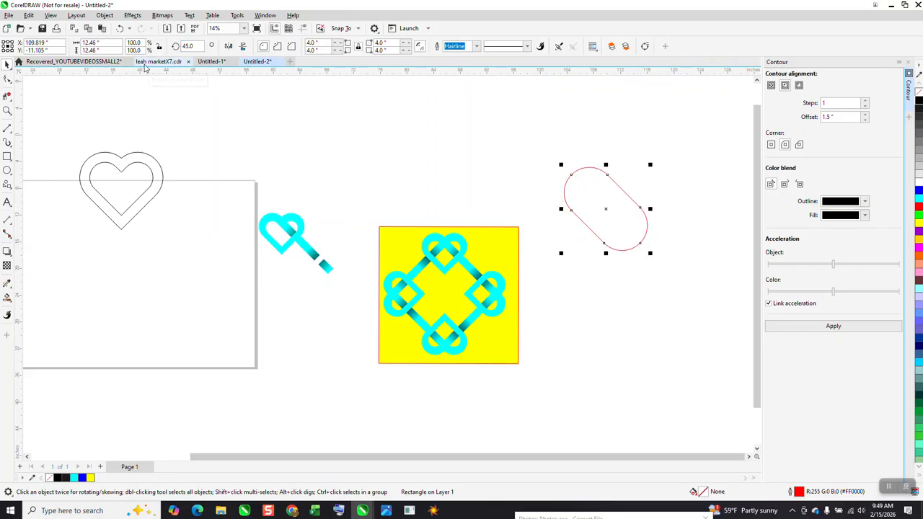
left_click(228, 46)
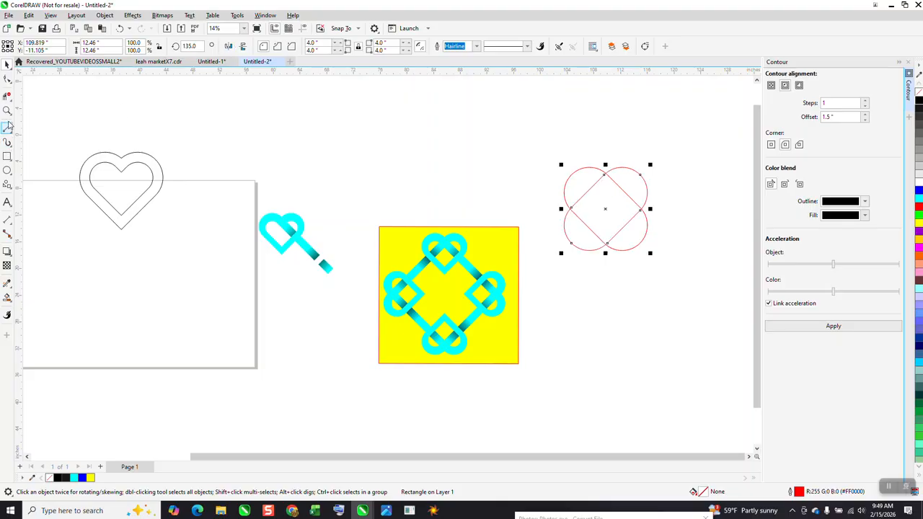
Remove the two upper crossing segments of the new cross with Virtual Segment Delete and Smart Fill its heart region with cyan.
left_click(7, 96)
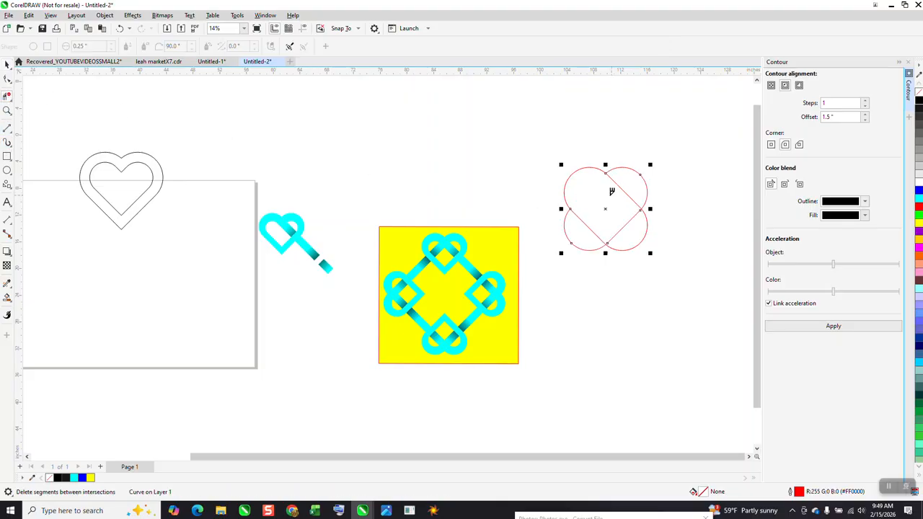
left_click(632, 189)
left_click(7, 296)
left_click(588, 206)
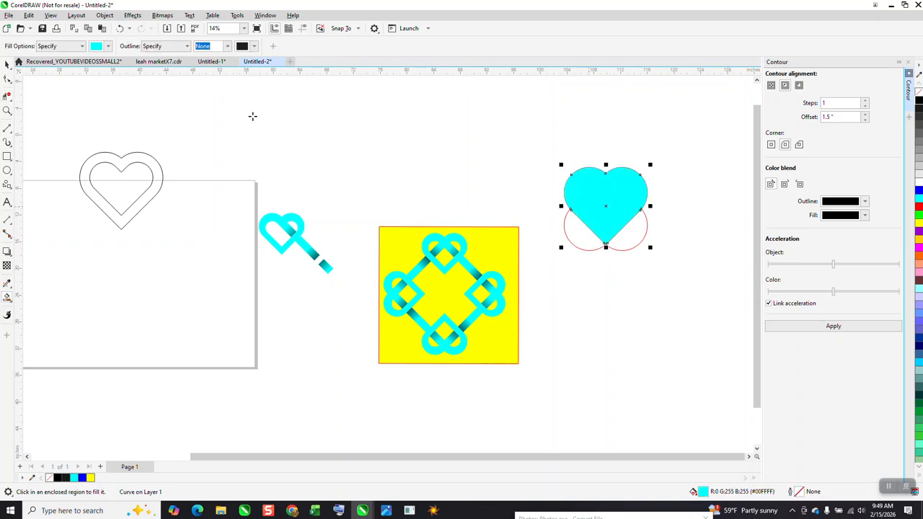
Move the cyan heart below its source outline and give it a black outline without fill.
left_click(7, 63)
left_click_drag(609, 215, 611, 320)
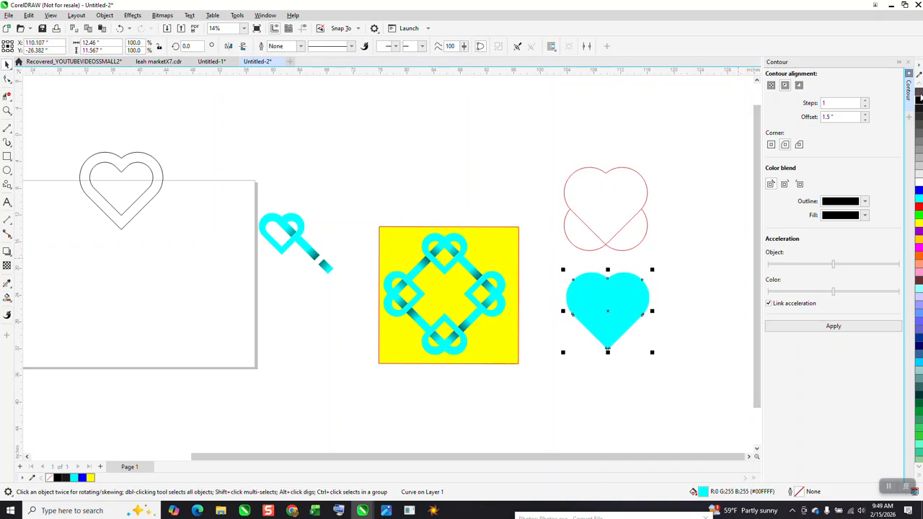
left_click(919, 91)
right_click(918, 101)
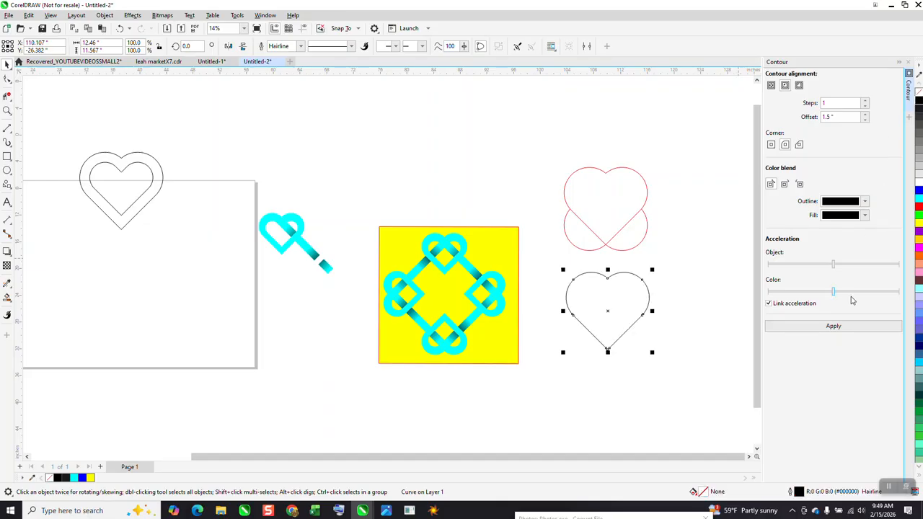
Apply a one-step inside contour with a 1.5" offset to the heart and examine its upper notch up close.
left_click(834, 326)
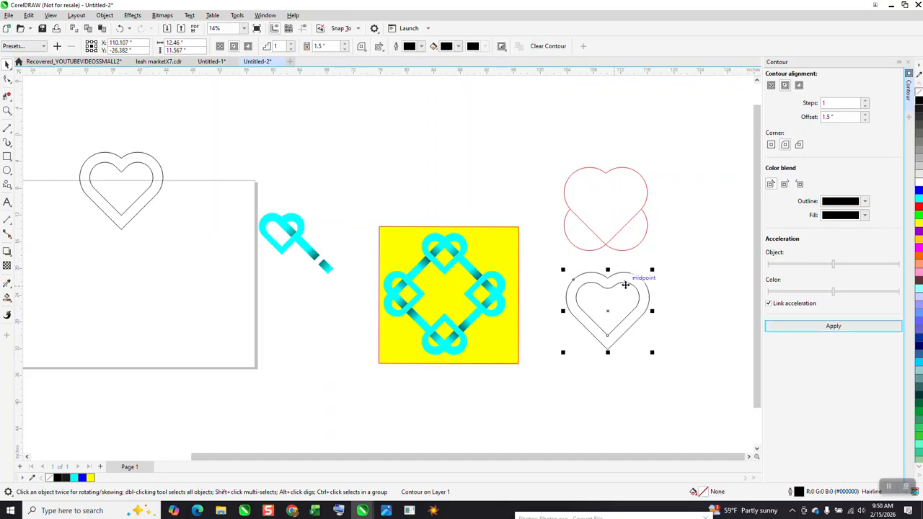
left_click(6, 110)
left_click_drag(591, 249, 657, 319)
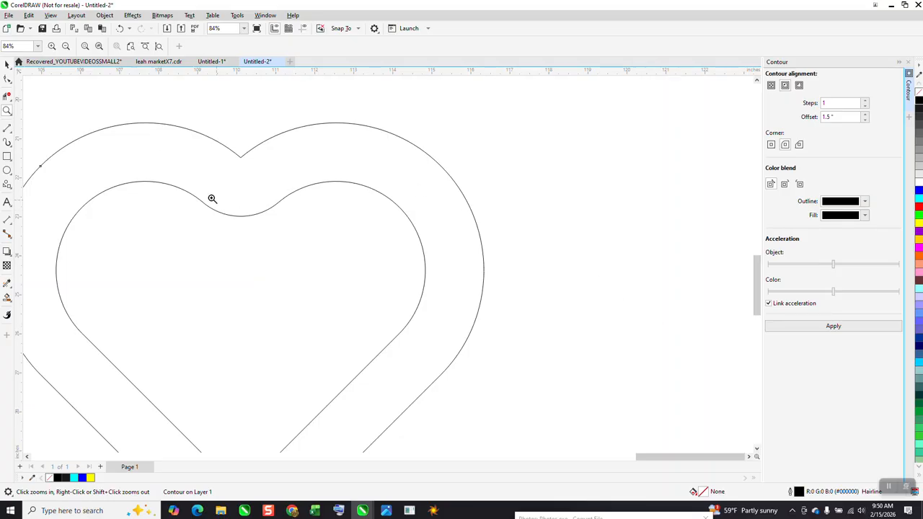
left_click(7, 63)
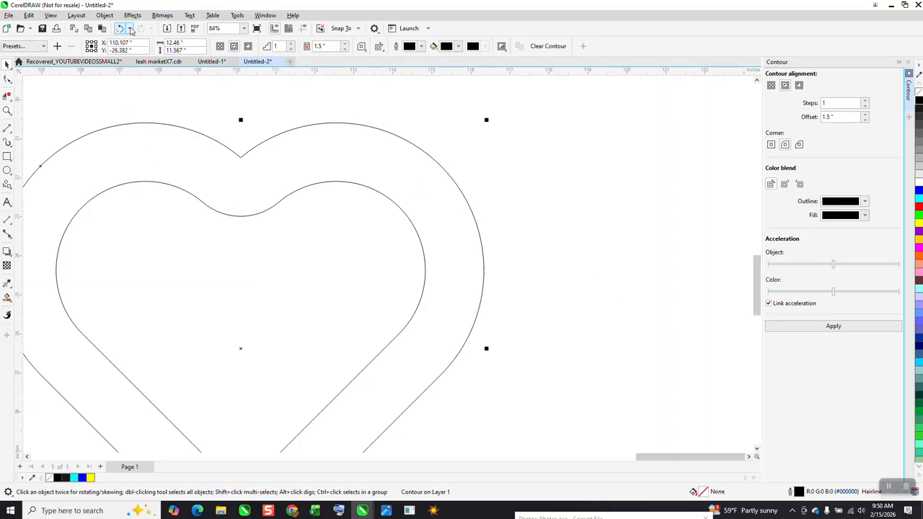
Undo the inside contour and apply a one-step outside contour with a 1.5" offset to examine the heart's corners.
left_click(120, 29)
scroll(628, 186, "down", 1)
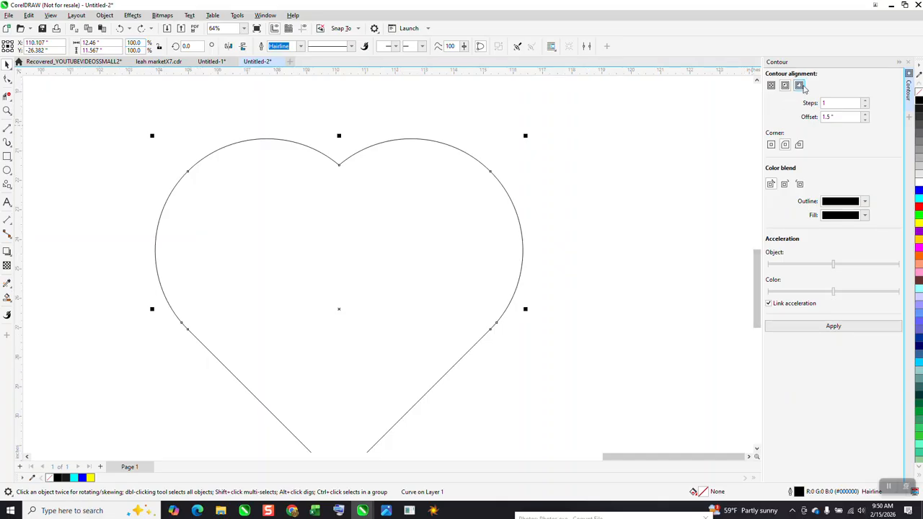
left_click(833, 326)
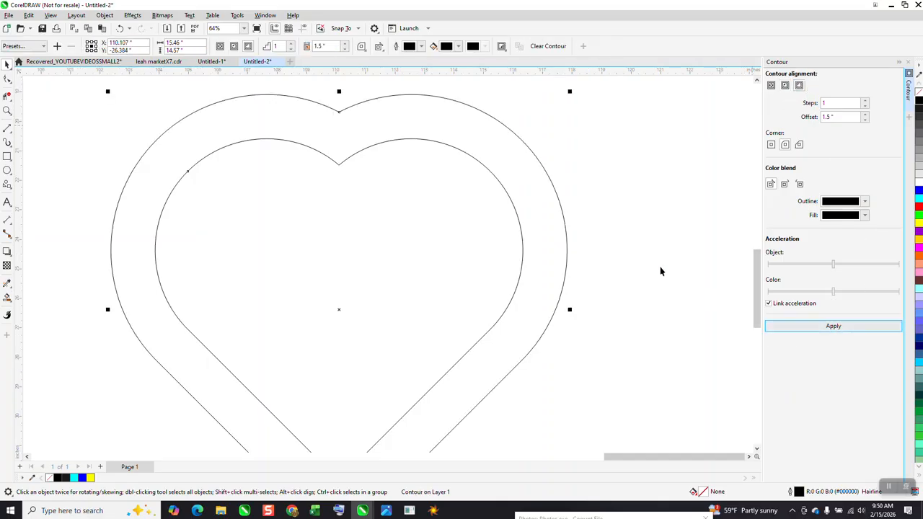
scroll(554, 248, "down", 2)
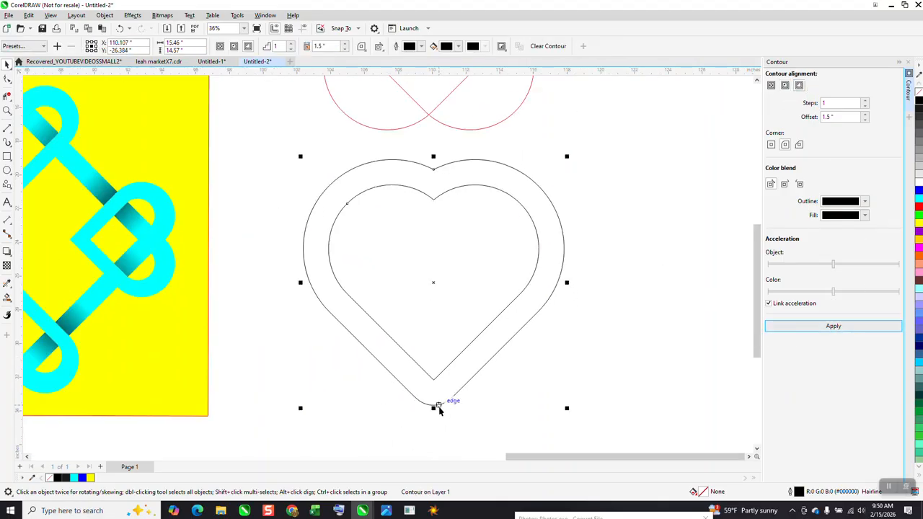
scroll(440, 403, "down", 2)
scroll(420, 323, "down", 1)
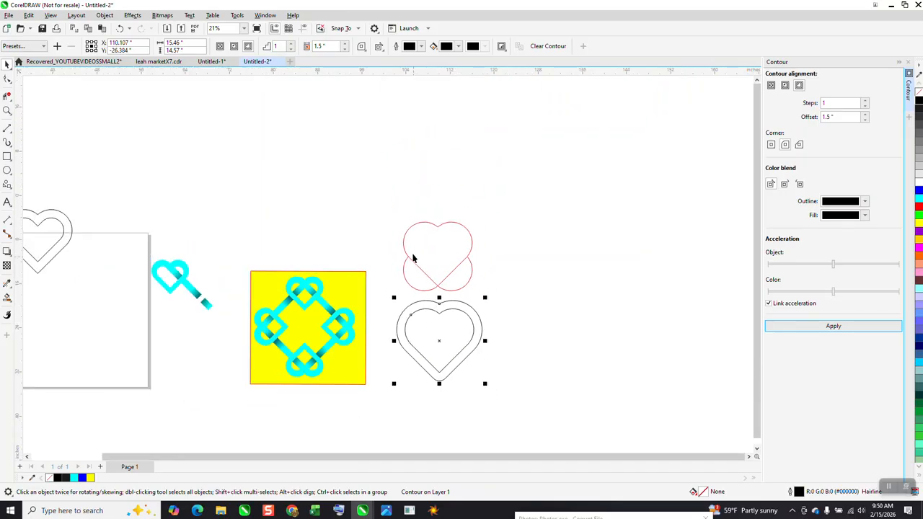
Delete the red capsule cross and the contoured test heart beside the yellow square.
left_click_drag(394, 209, 573, 394)
key("Delete")
Group the two concentric hearts and rotate copies in 90-degree increments around a shared centre to form a ring of four hearts.
scroll(621, 315, "down", 2)
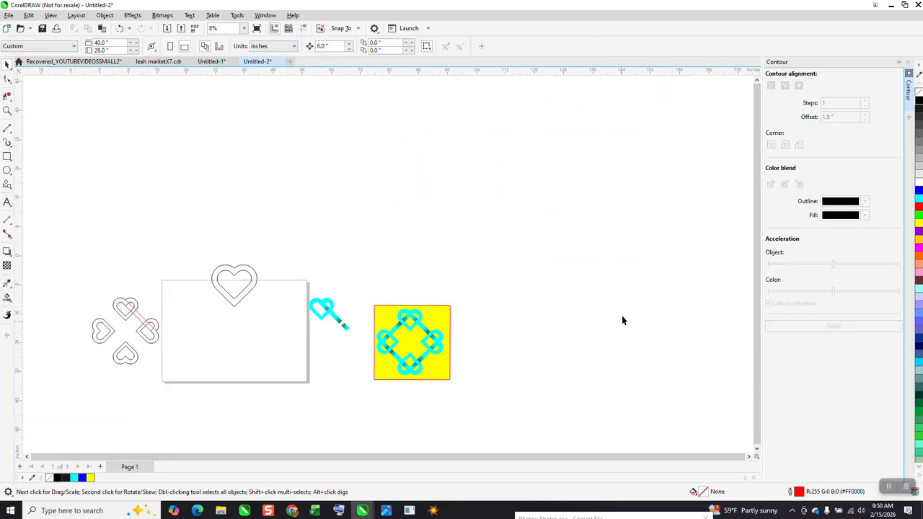
left_click(7, 110)
left_click_drag(97, 193, 416, 380)
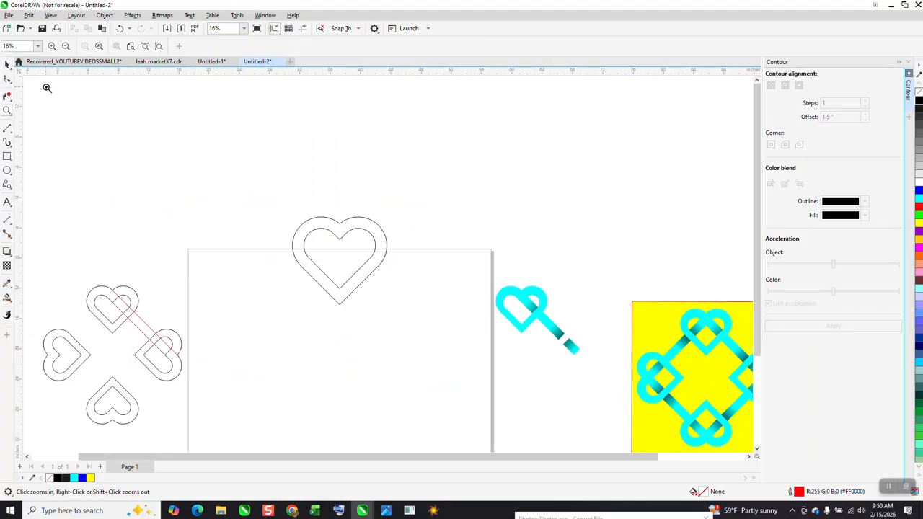
left_click(8, 64)
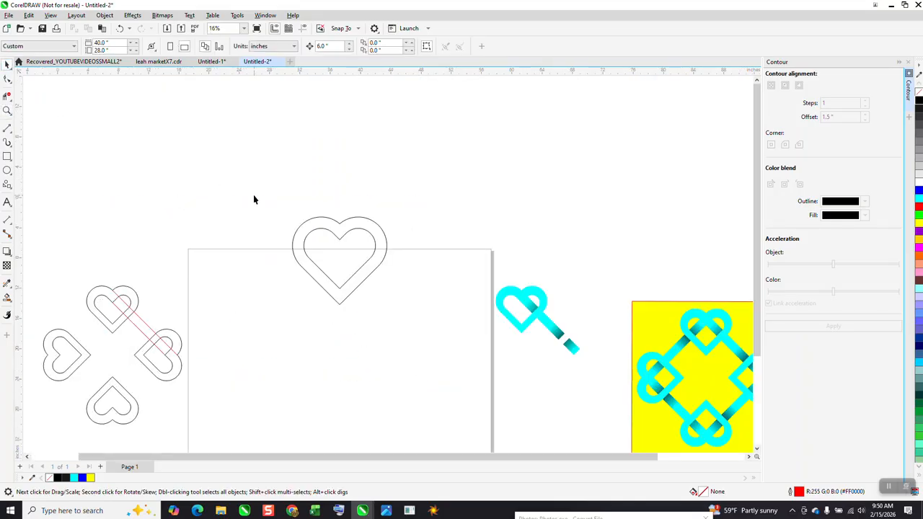
left_click_drag(254, 200, 426, 333)
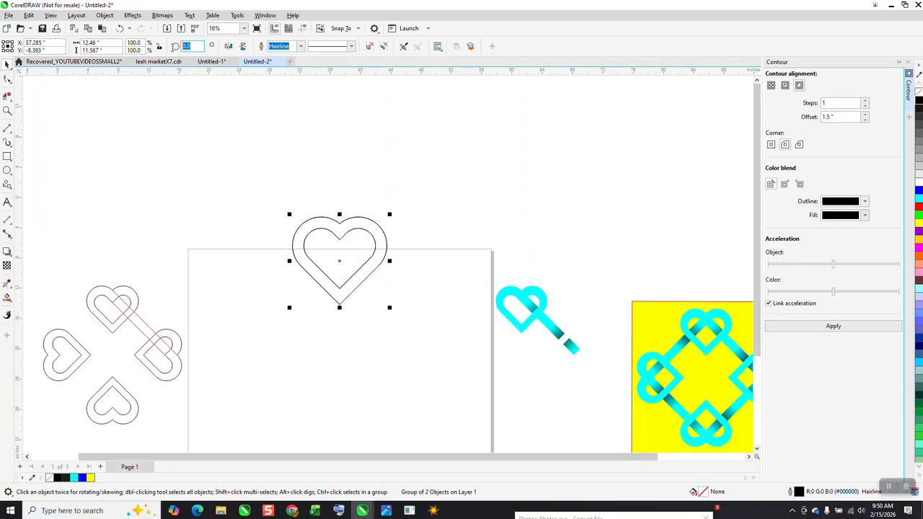
type("90")
key("Return")
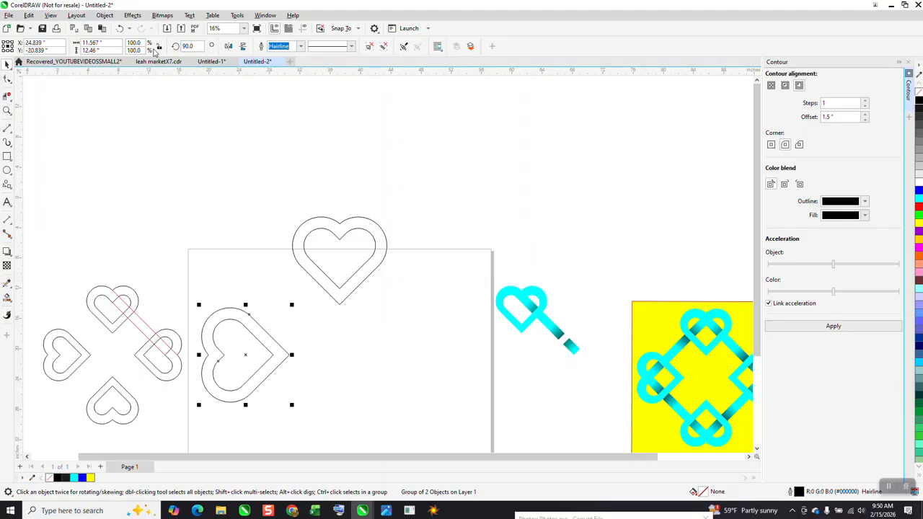
key("ctrl+r")
key("ctrl+r")
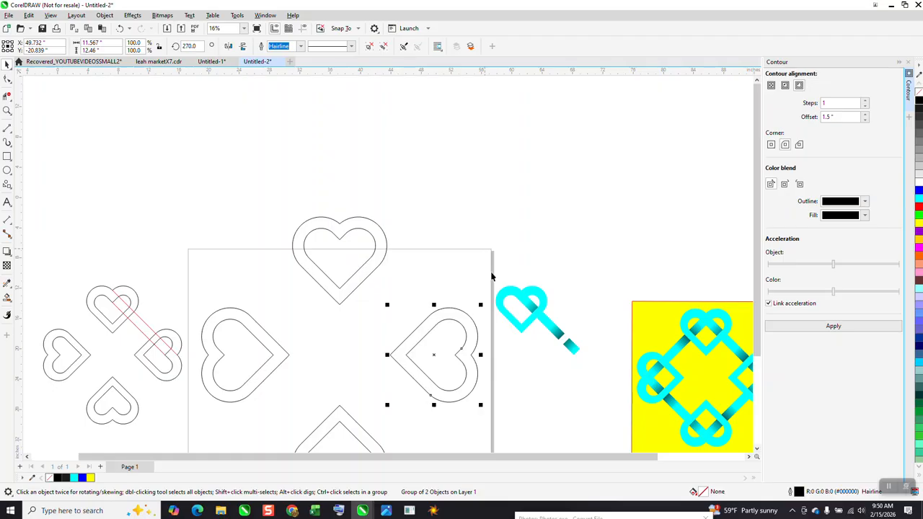
Move the cyan ribbon sample away from the page and draw two parallel 2-Point Lines joining the top and right hearts' matching notches.
left_click_drag(499, 296, 582, 182)
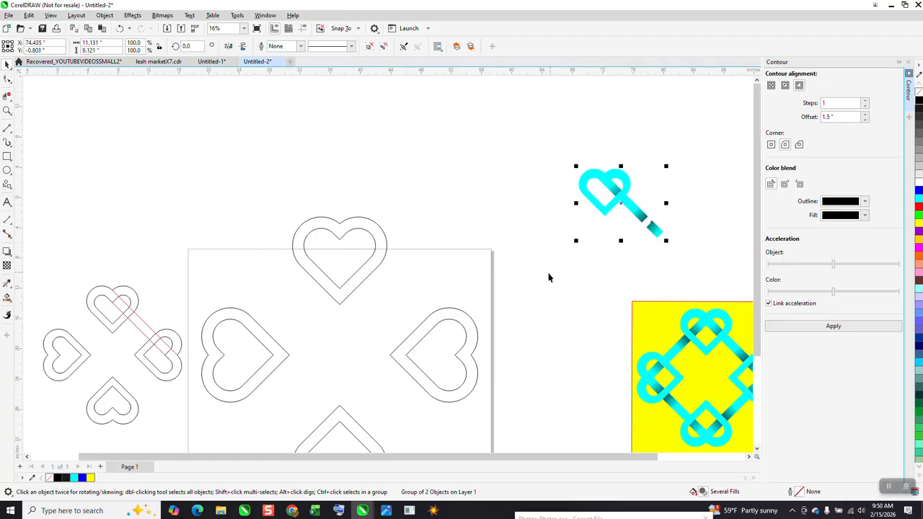
left_click(9, 136)
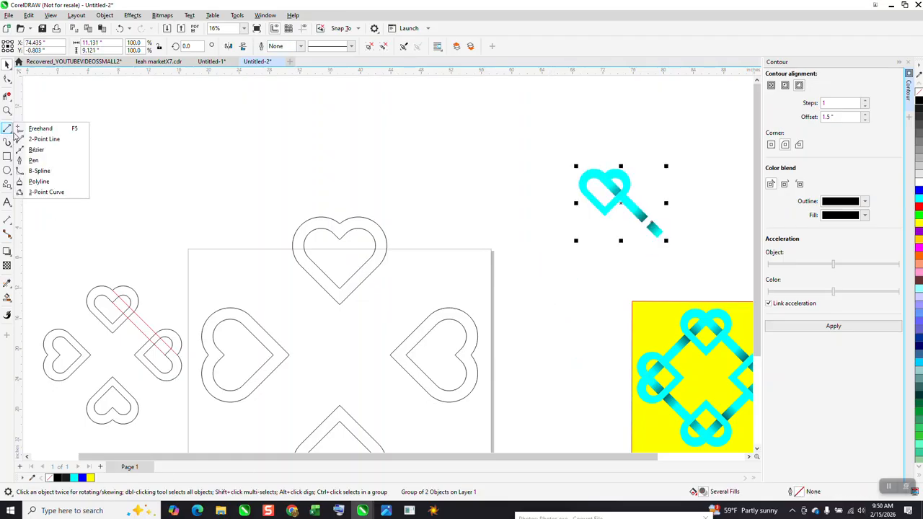
left_click(36, 138)
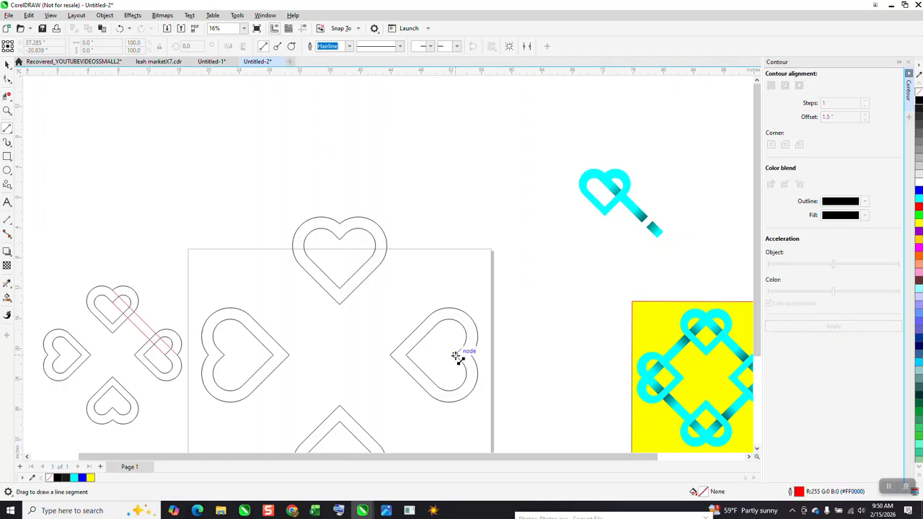
mouse_move(460, 359)
left_mouse_down()
mouse_move(398, 262)
mouse_move(344, 240)
mouse_move(463, 319)
mouse_move(473, 356)
left_mouse_up()
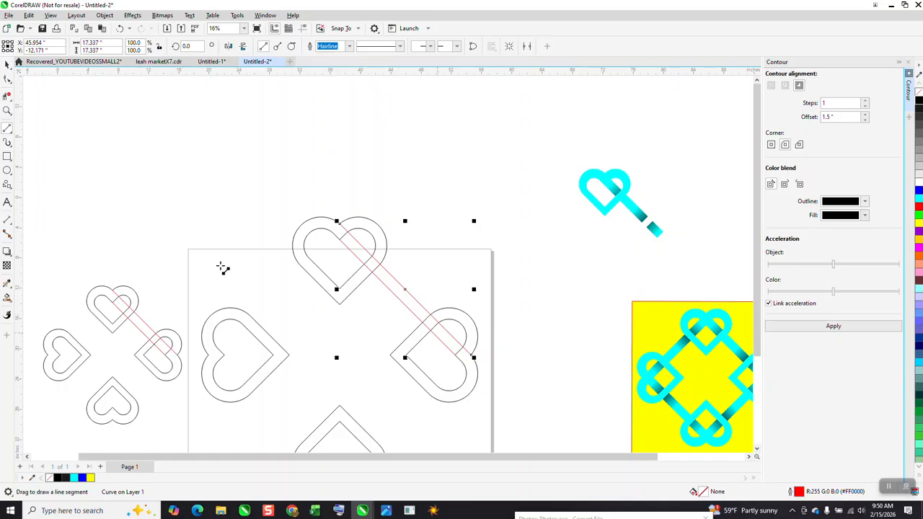
Try Smart Filling the top heart's left band, right lobe and diagonal crossing piece with cyan.
left_click(7, 297)
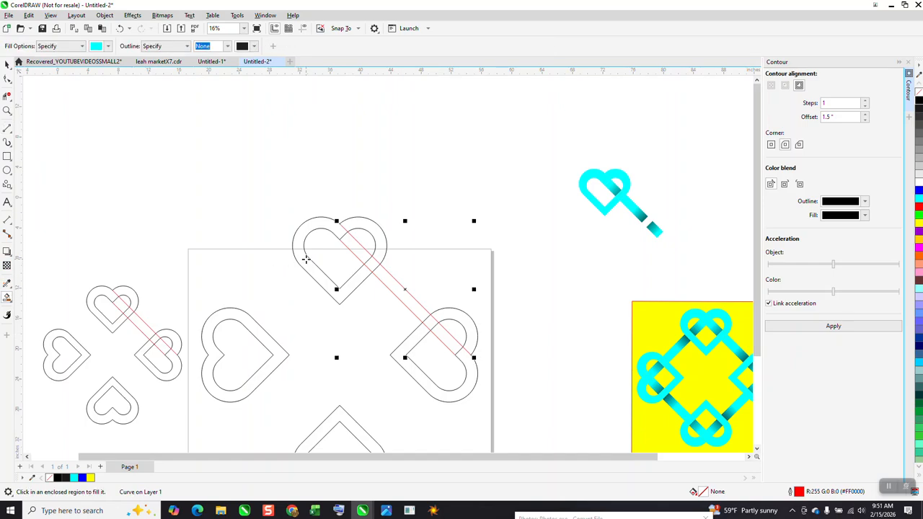
left_click(305, 259)
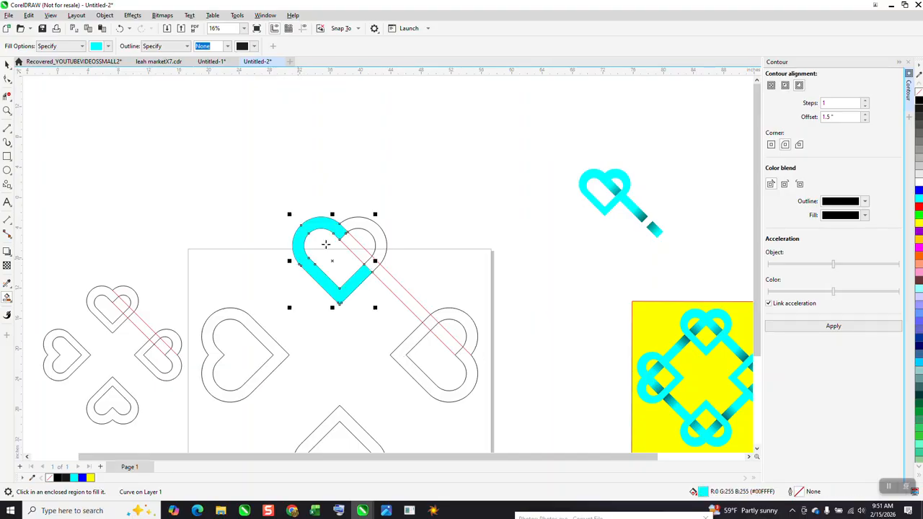
left_click(361, 225)
left_click(370, 265)
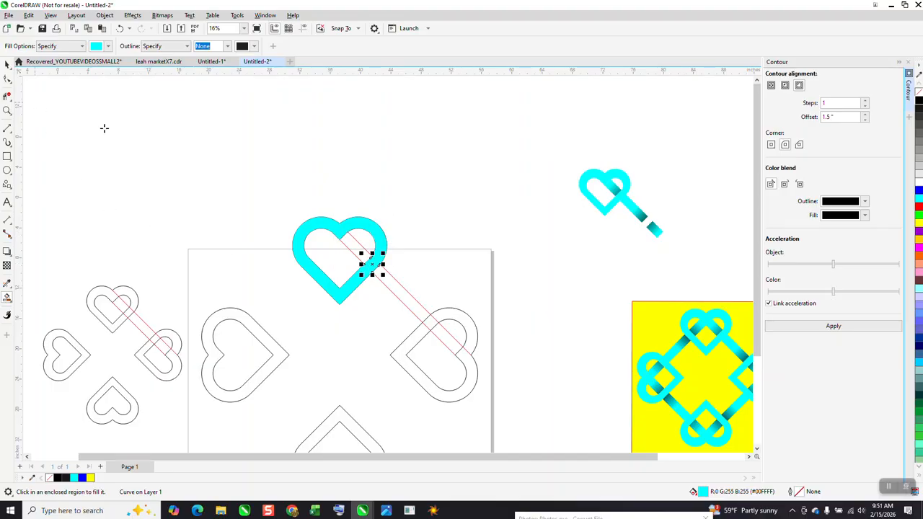
Undo the three cyan fills on the top heart.
left_click(119, 30)
left_click(119, 30)
left_click(118, 30)
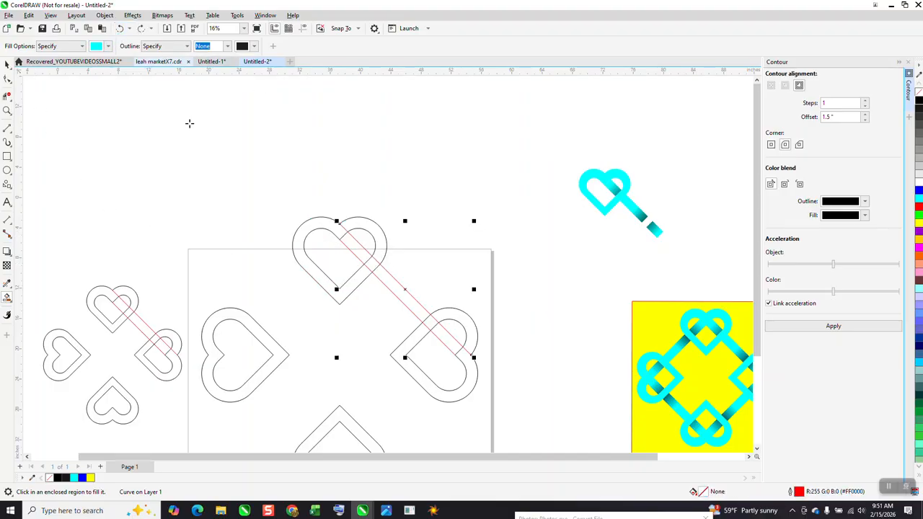
Group the four large double hearts together with the two diagonal connecting lines.
scroll(241, 206, "down", 2)
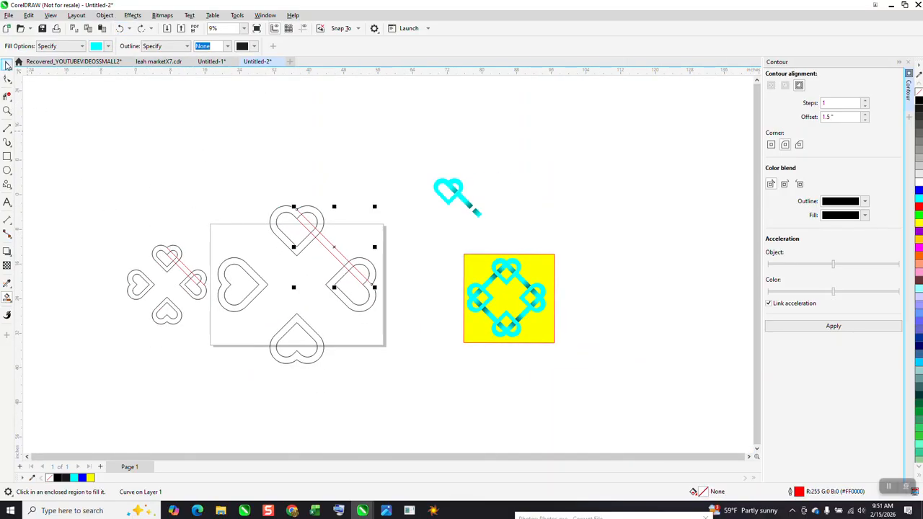
left_click(8, 64)
left_click_drag(214, 200, 401, 378)
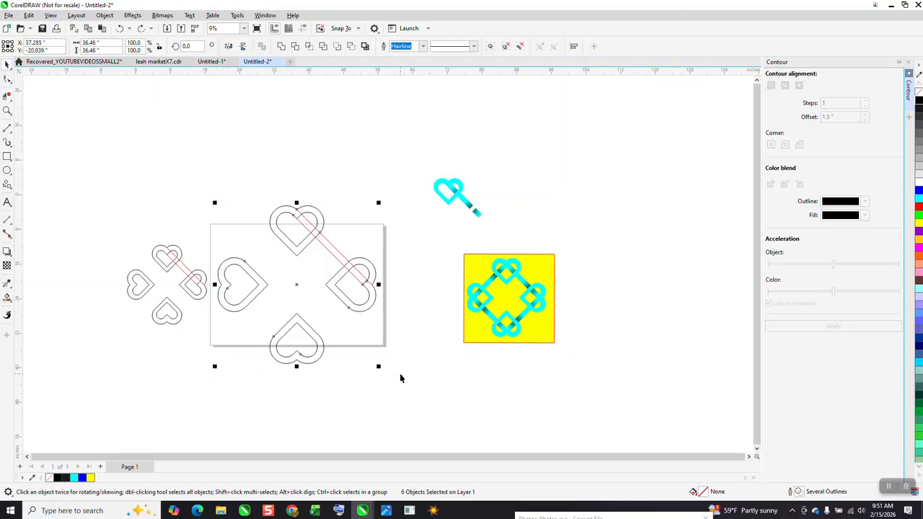
key("ctrl+g")
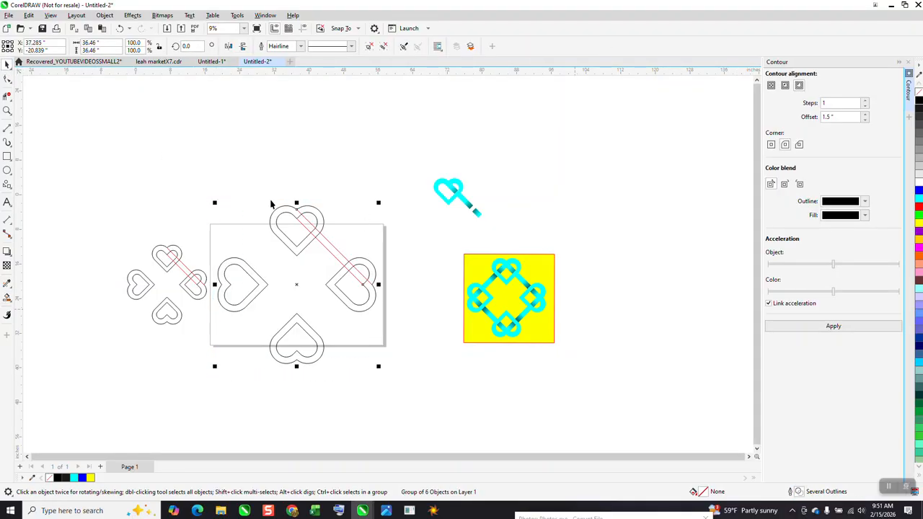
Smart Fill the top heart's left band and right lobe with cyan as separate pieces without outline.
left_click(8, 110)
left_click_drag(254, 187, 450, 318)
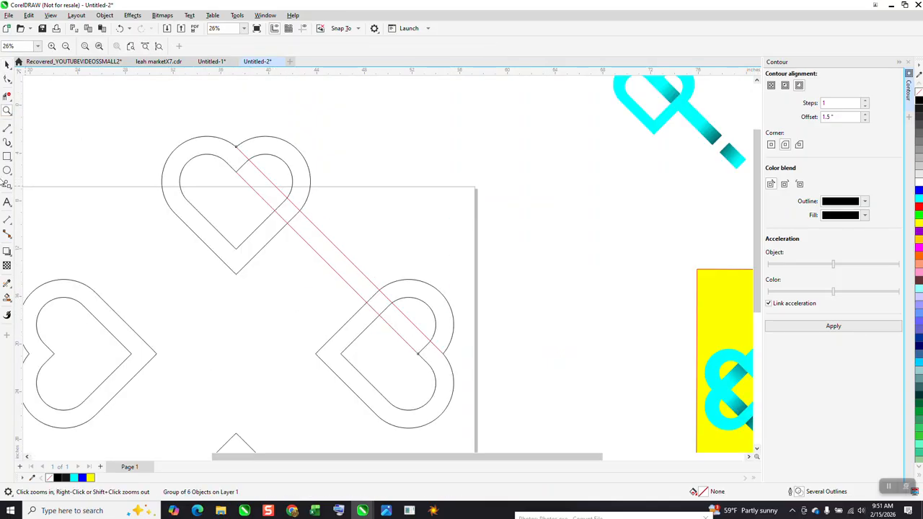
left_click(7, 297)
left_click(212, 152)
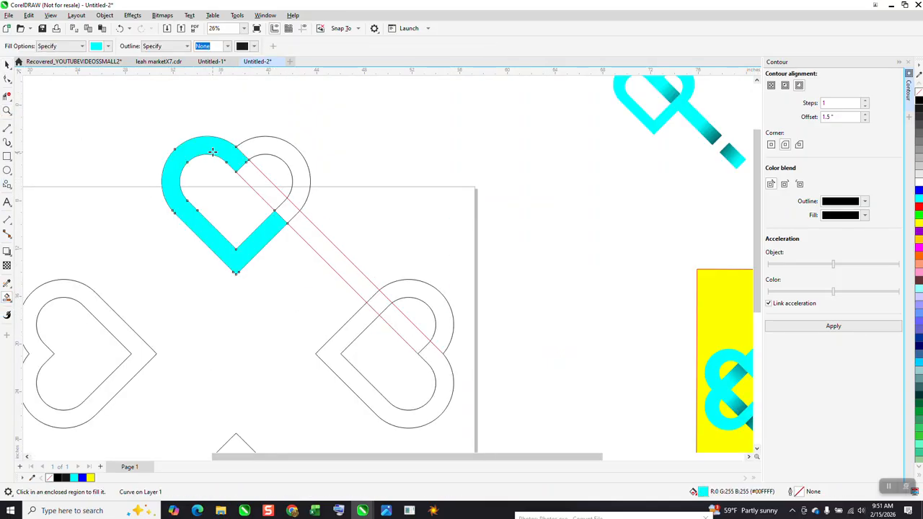
left_click(295, 194)
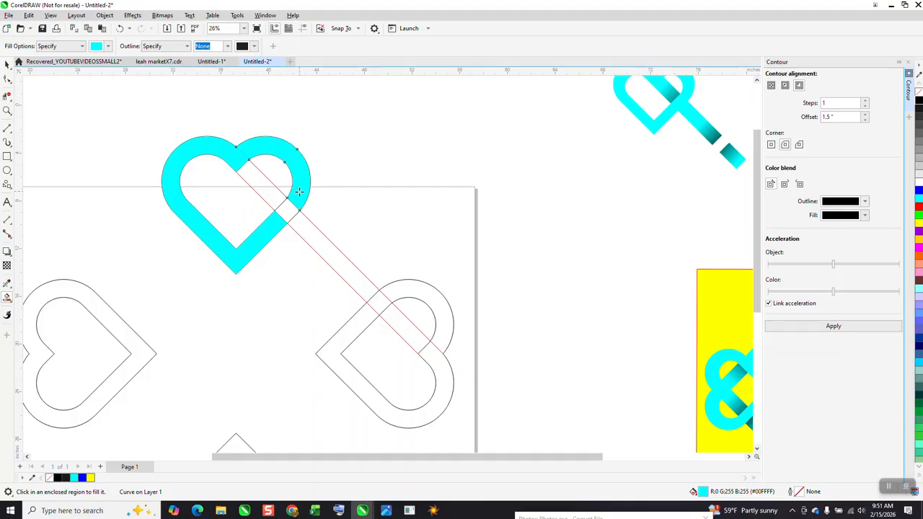
Smart Fill the diagonal ribbon's three pieces with cyan: inside the top heart, between the hearts, and inside the right heart.
left_click(280, 194)
left_click(317, 230)
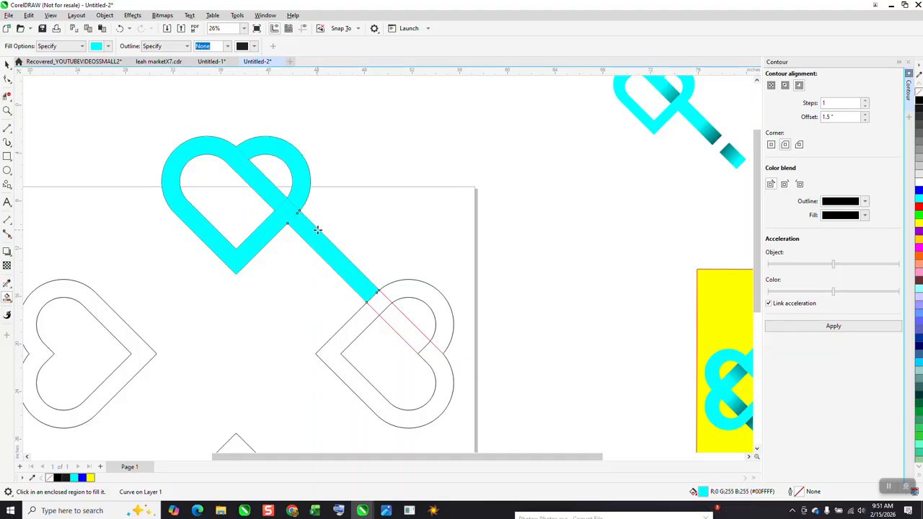
left_click(415, 334)
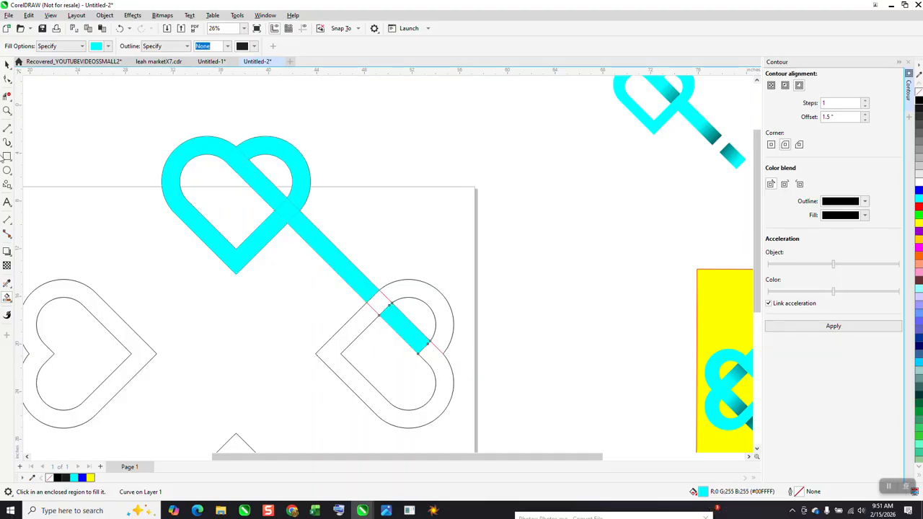
Apply a linear cyan-to-black fountain fill to the ribbon piece inside the right heart, darkening toward its upper-left end.
left_click(8, 299)
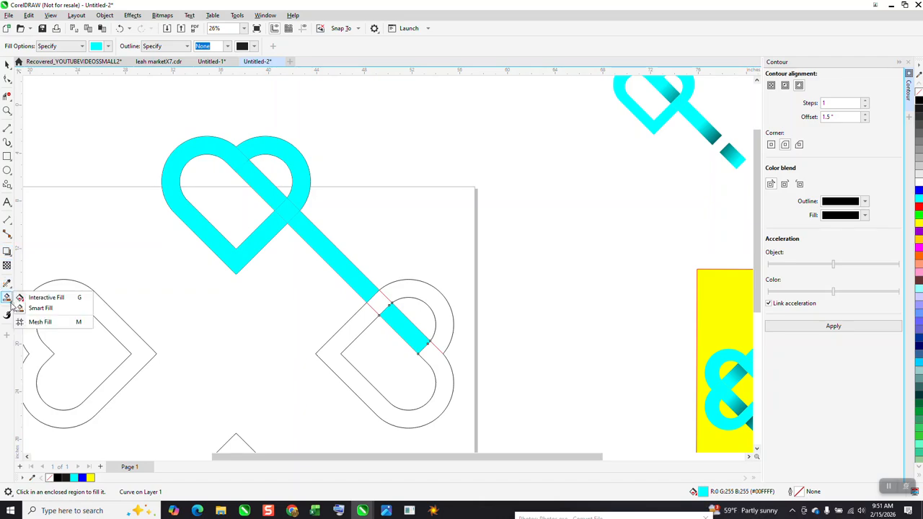
left_click(31, 308)
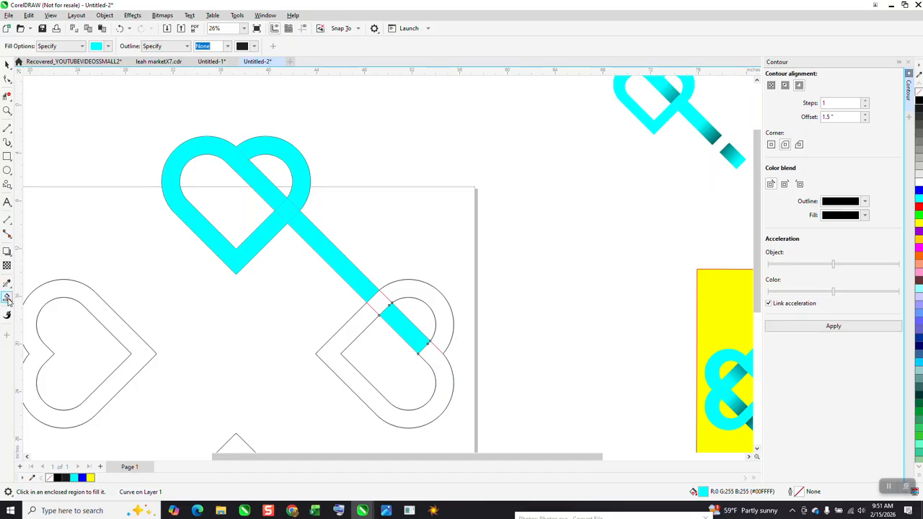
key("g")
left_click_drag(412, 336, 367, 291)
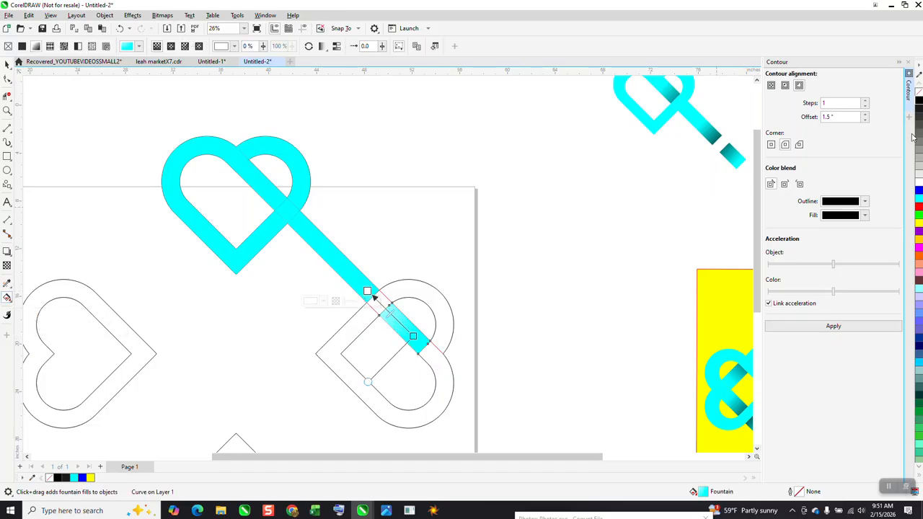
left_click_drag(912, 137, 373, 294)
Give the long connecting ribbon and the piece inside the top heart cyan-to-black fountain fills that darken toward their lower-right ends.
left_click(333, 261)
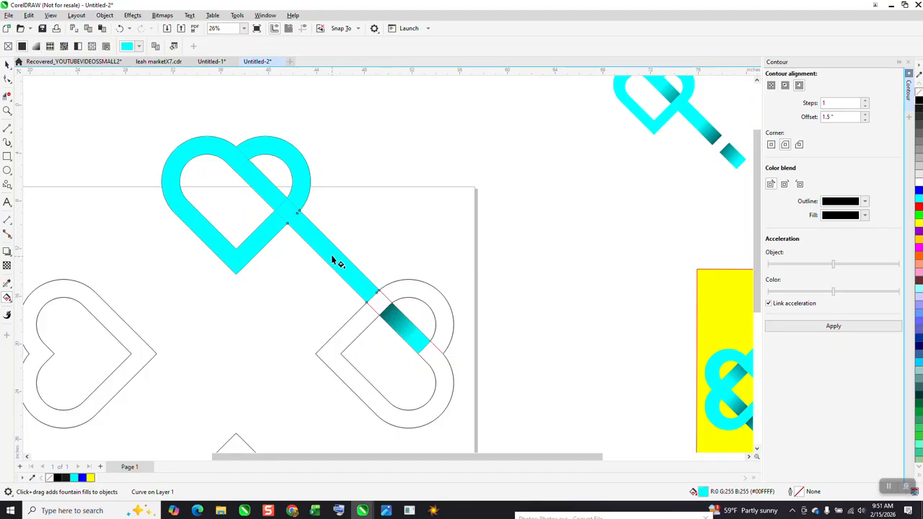
left_click_drag(331, 249, 380, 303)
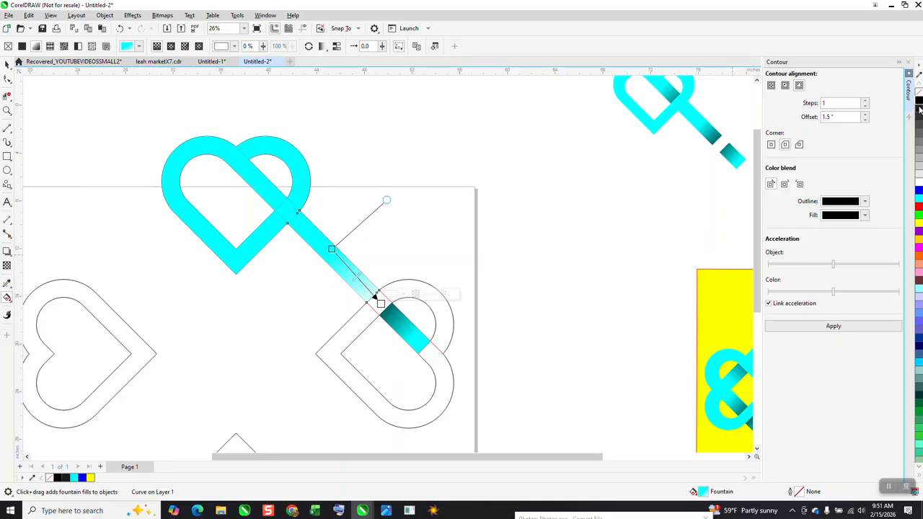
left_click_drag(760, 175, 396, 326)
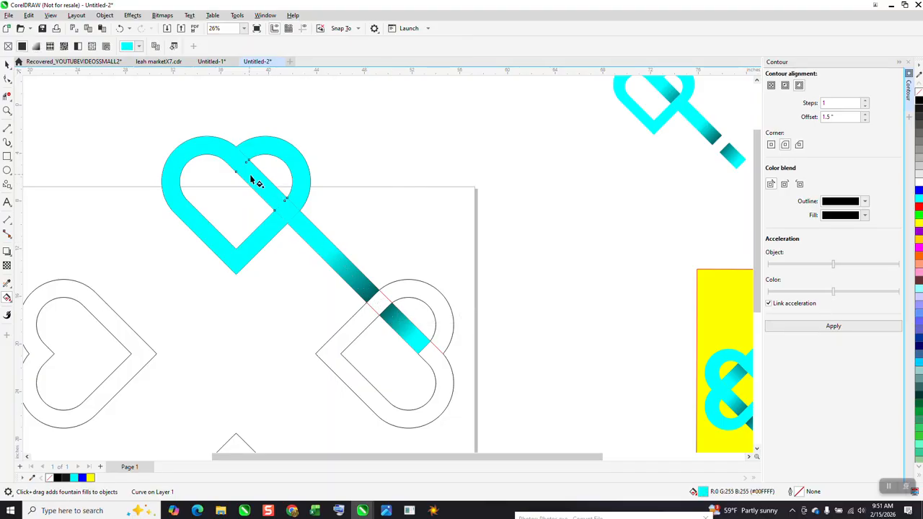
left_click_drag(255, 179, 291, 217)
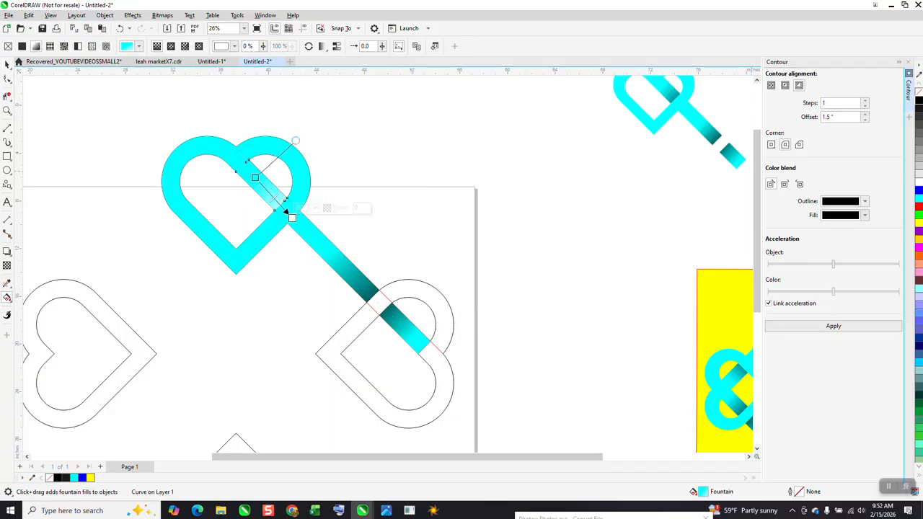
left_click_drag(919, 103, 292, 217)
Rework the long connecting ribbon's fountain fill to black at both ends with cyan in the middle, extending both end points outward.
left_click(320, 244)
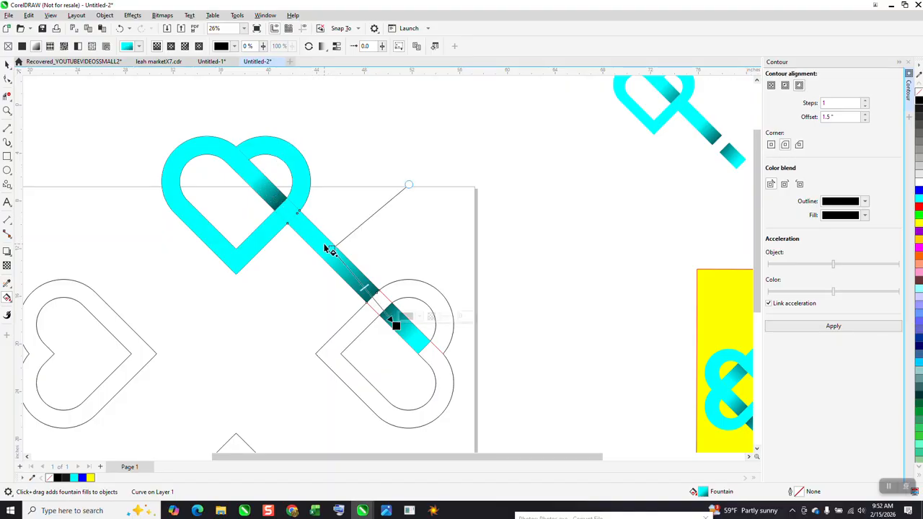
left_click_drag(332, 249, 277, 200)
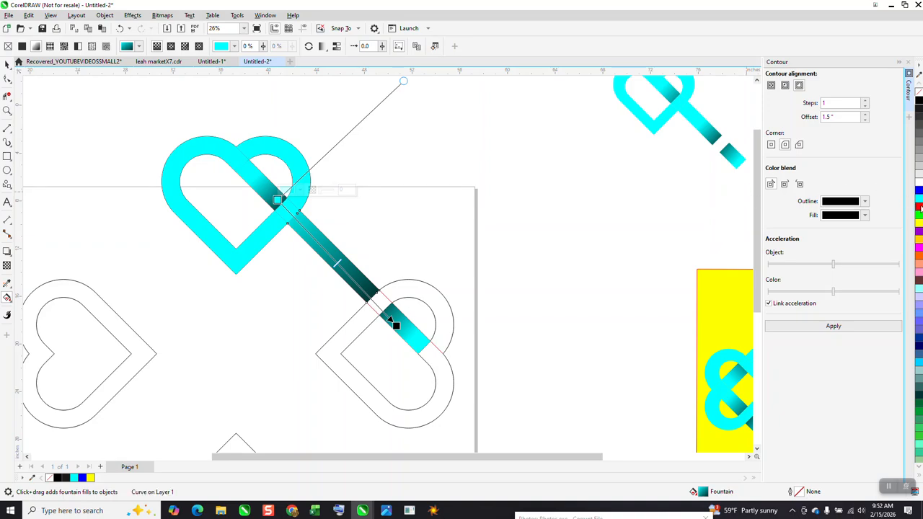
left_click_drag(920, 208, 333, 259)
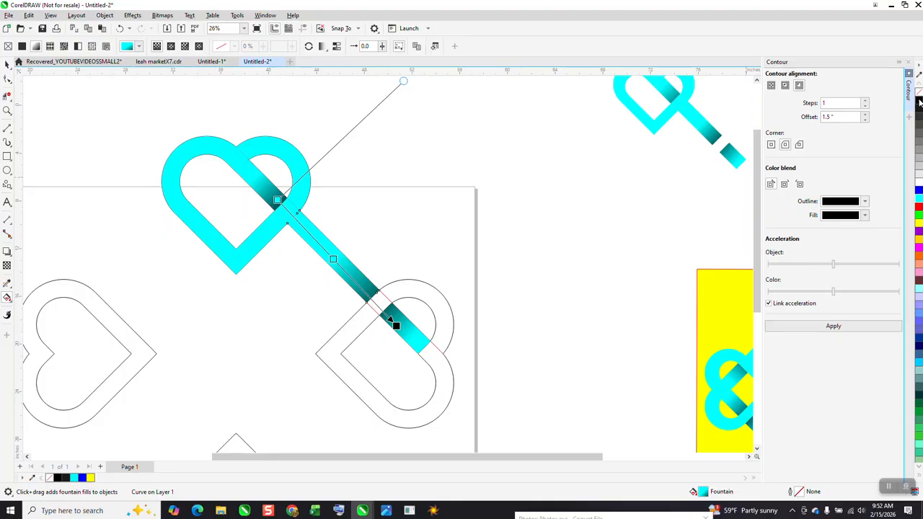
left_click_drag(276, 201, 267, 187)
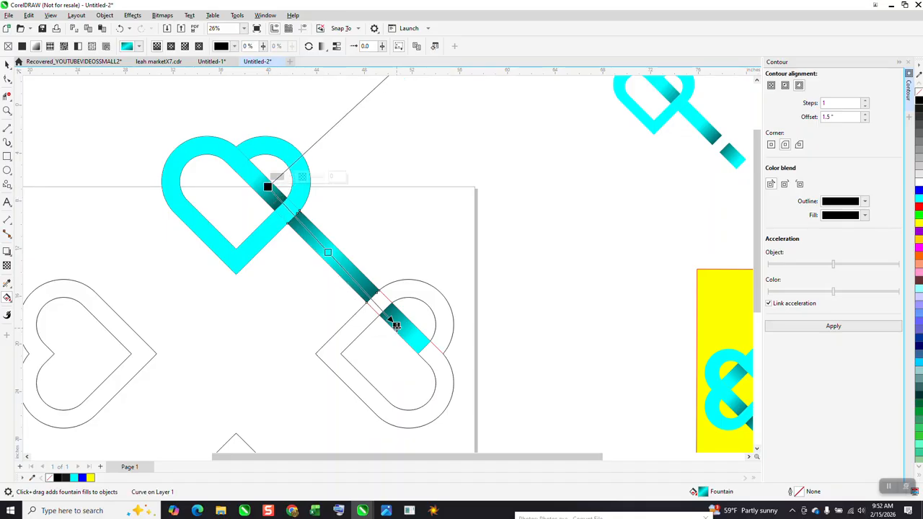
left_click_drag(395, 325, 410, 339)
Delete the small outlined set of four hearts beside the page.
left_click(7, 63)
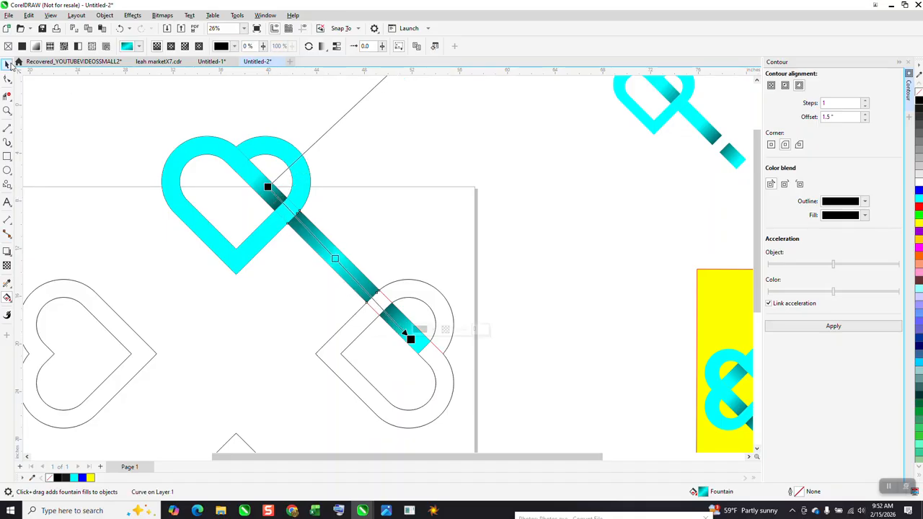
scroll(461, 209, "down", 2)
scroll(454, 212, "down", 1)
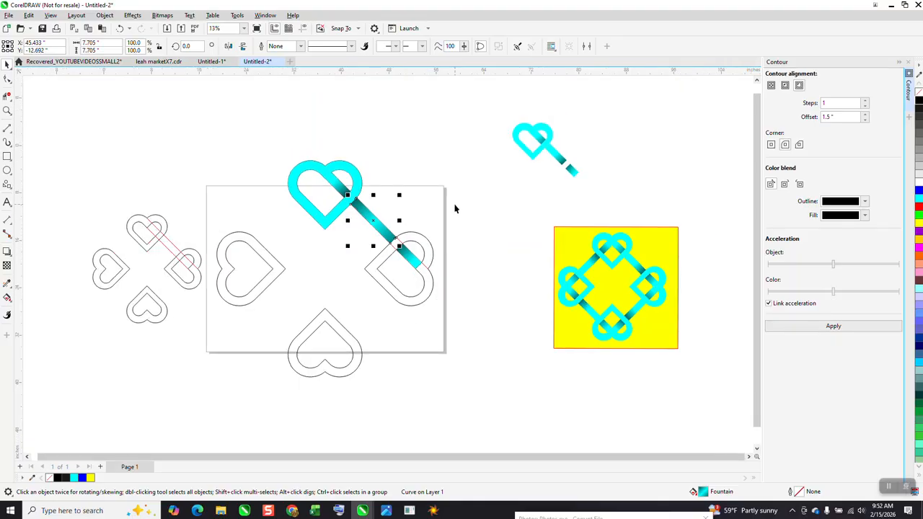
scroll(468, 201, "down", 1)
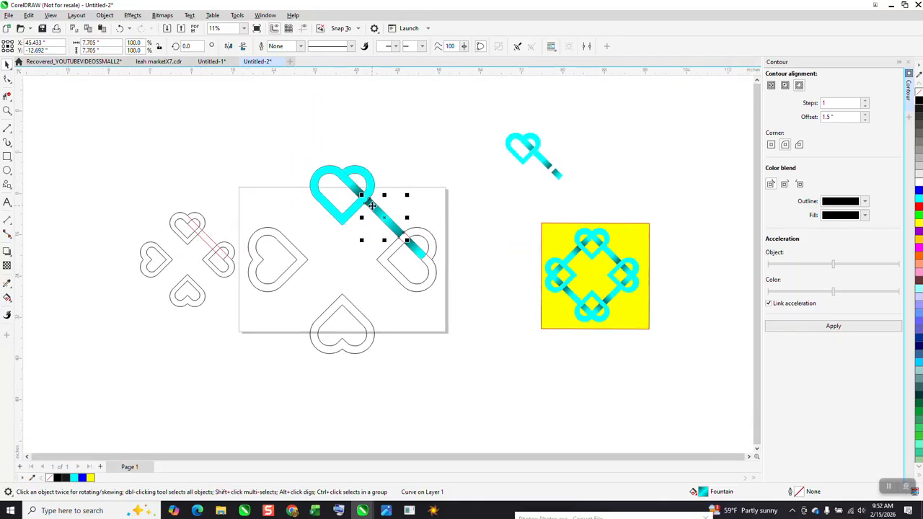
left_click_drag(90, 191, 242, 322)
key("Delete")
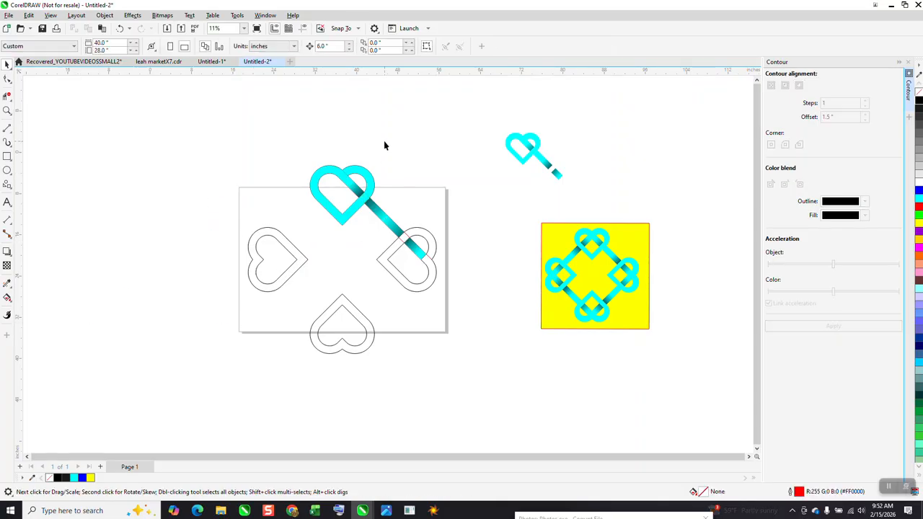
Set the nudge distance to 20 inches and nudge the large outlined hearts group left, three times, away from the cyan pieces.
left_click_drag(343, 46, 268, 63)
type("20")
left_click(422, 232)
key("Left")
key("Left")
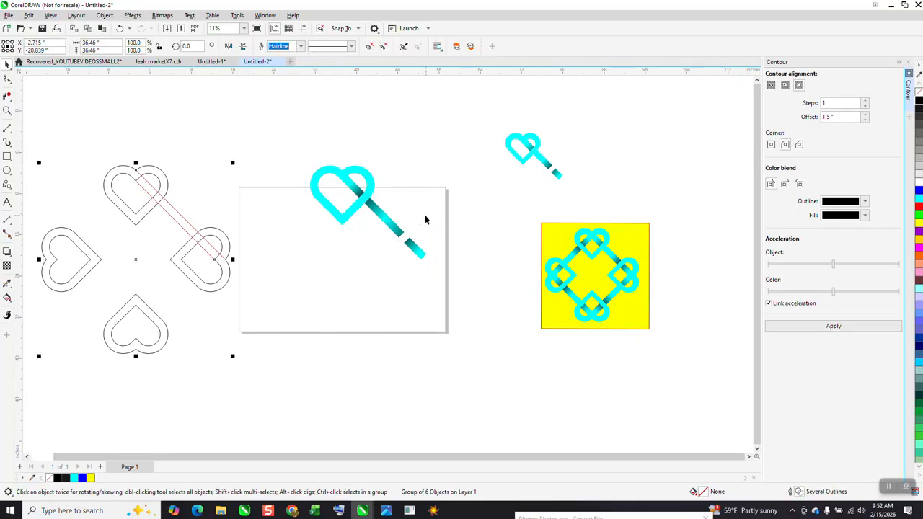
key("Left")
Group the cyan heart and ribbon pieces and repeat them as copies rotated in 90° increments around the motif's centre, completing four hearts.
left_click_drag(299, 155, 463, 285)
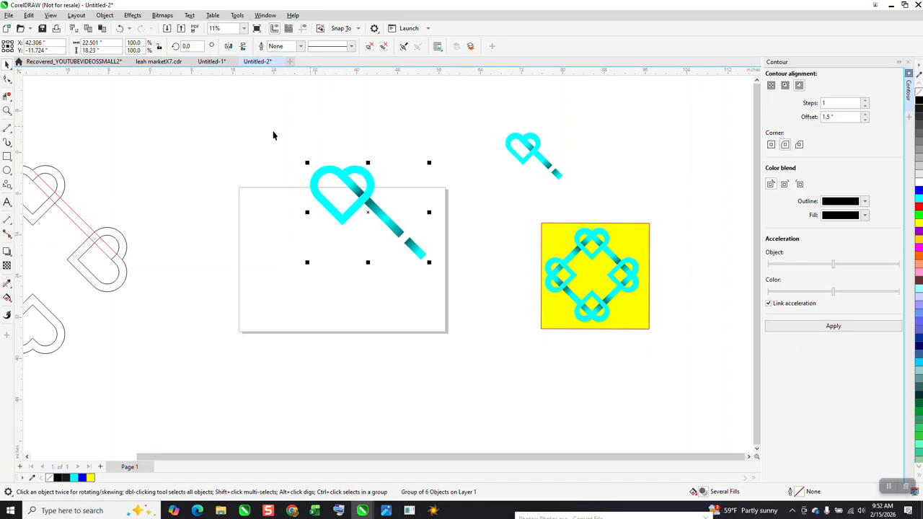
left_click(204, 46)
key("Return")
key("ctrl+r")
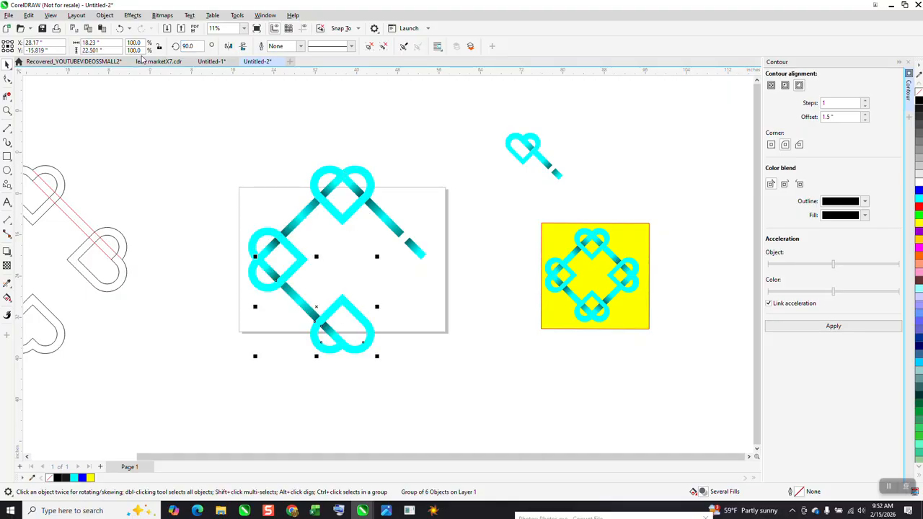
key("ctrl+r")
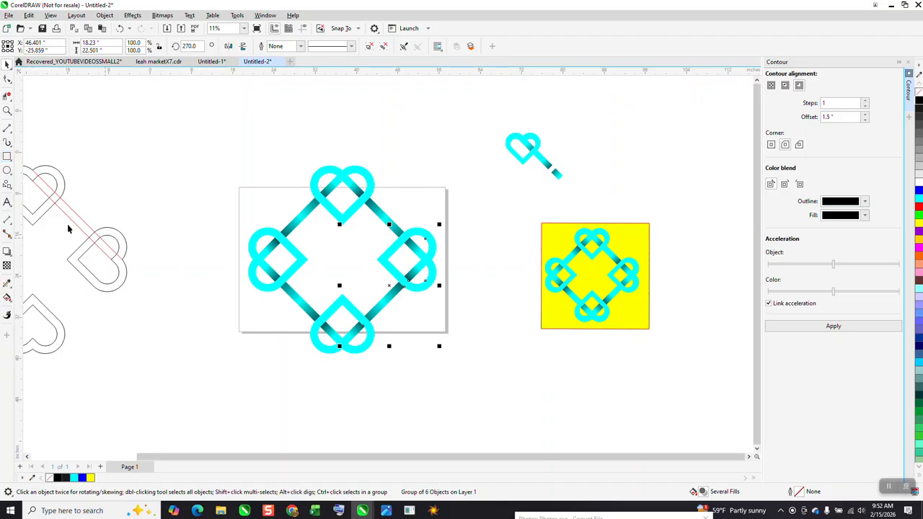
left_click(7, 110)
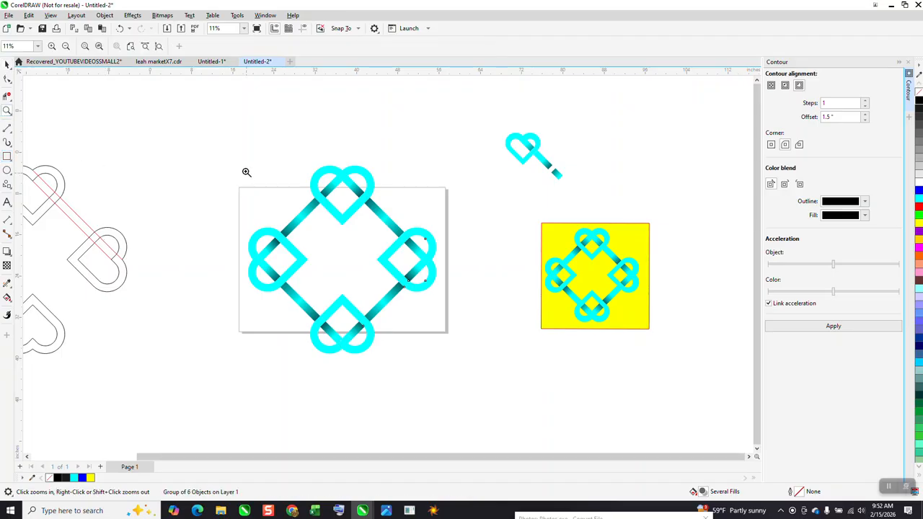
left_click_drag(240, 163, 549, 380)
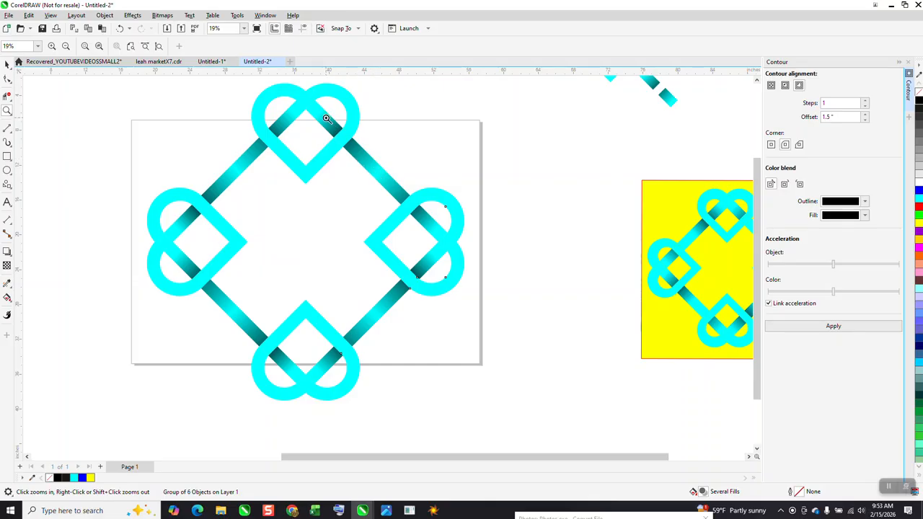
scroll(326, 119, "down", 2)
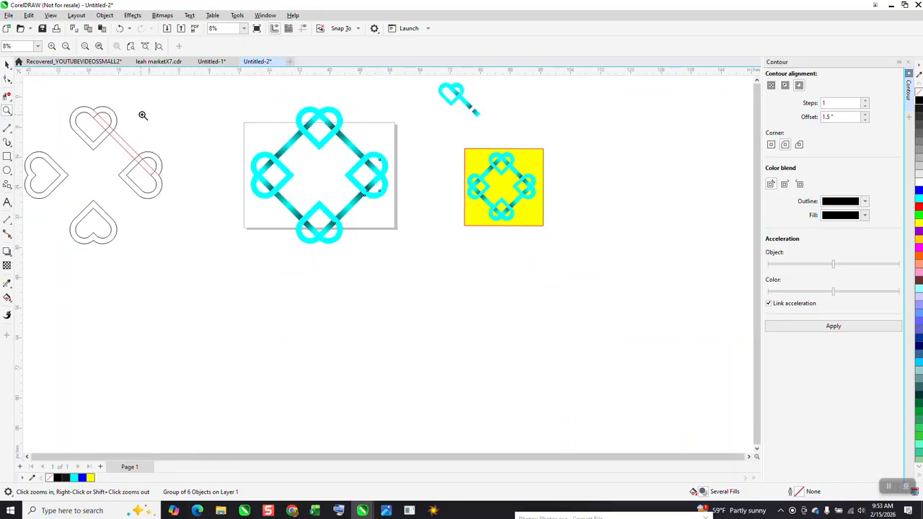
left_click_drag(184, 107, 431, 267)
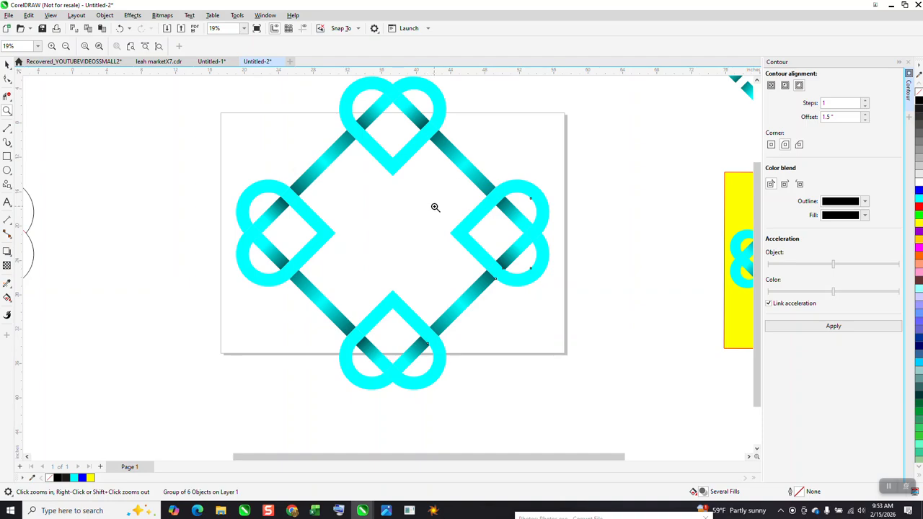
scroll(425, 213, "down", 1)
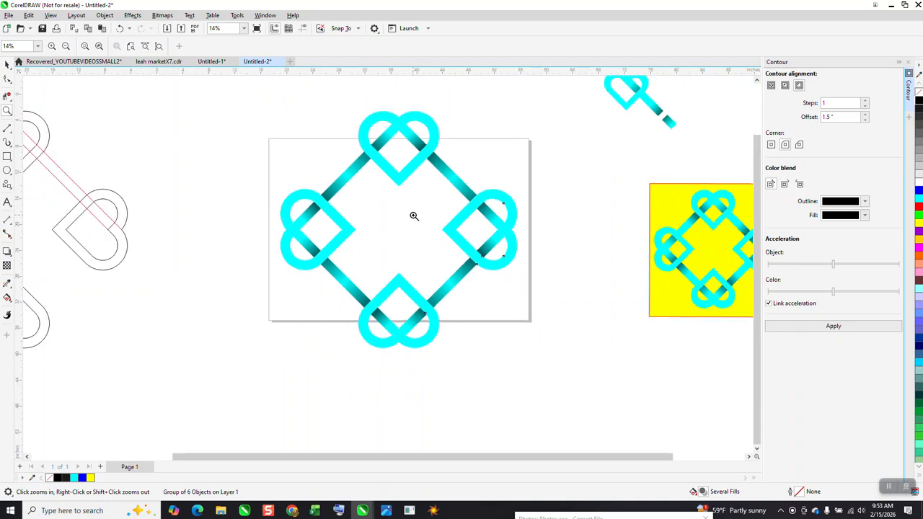
scroll(413, 215, "down", 2)
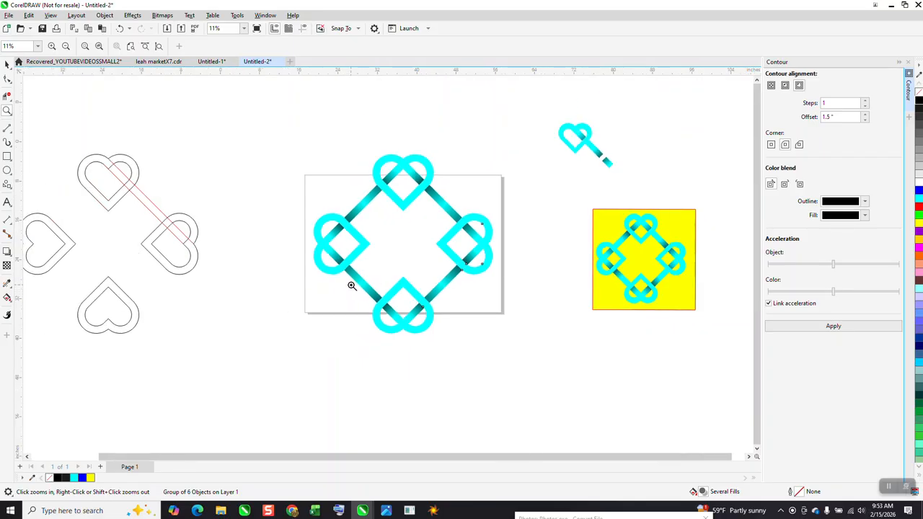